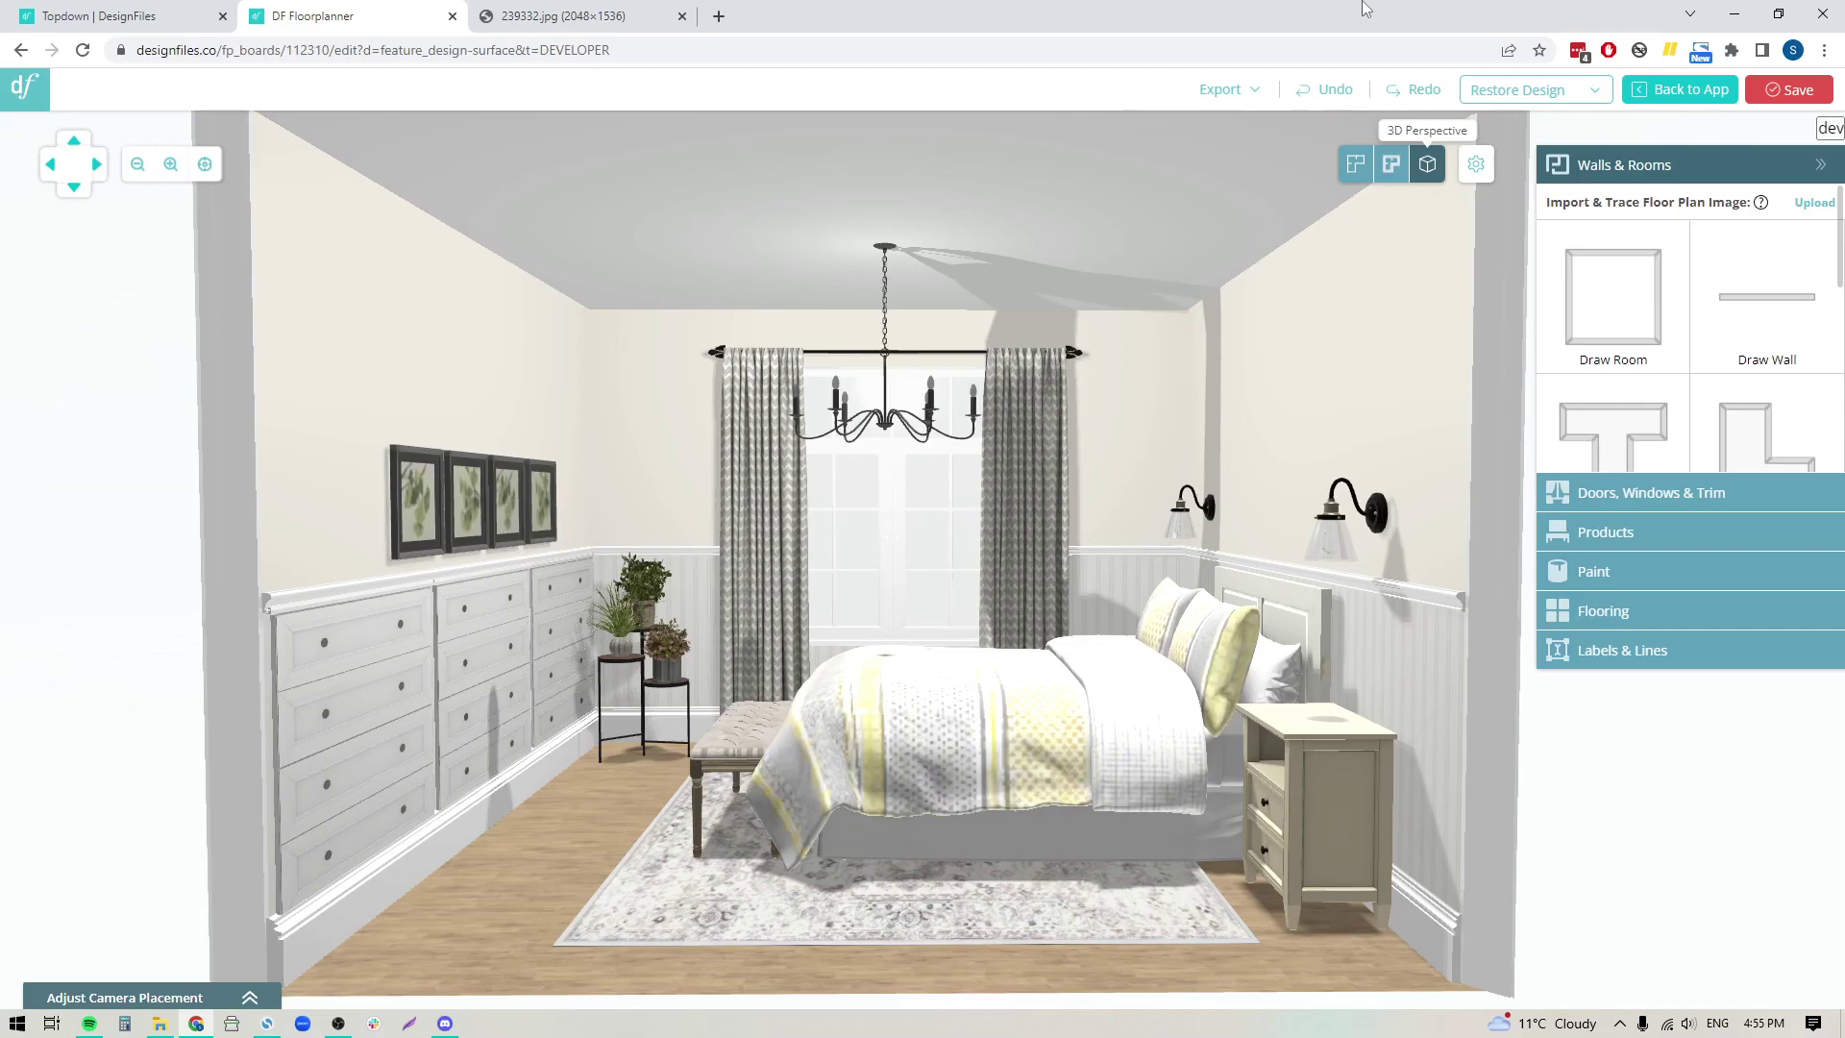
Step: Review the rendered sloped-ceiling image, then inspect the bedroom's lower wall in the floor plan and return to the 3D perspective
left_click(567, 16)
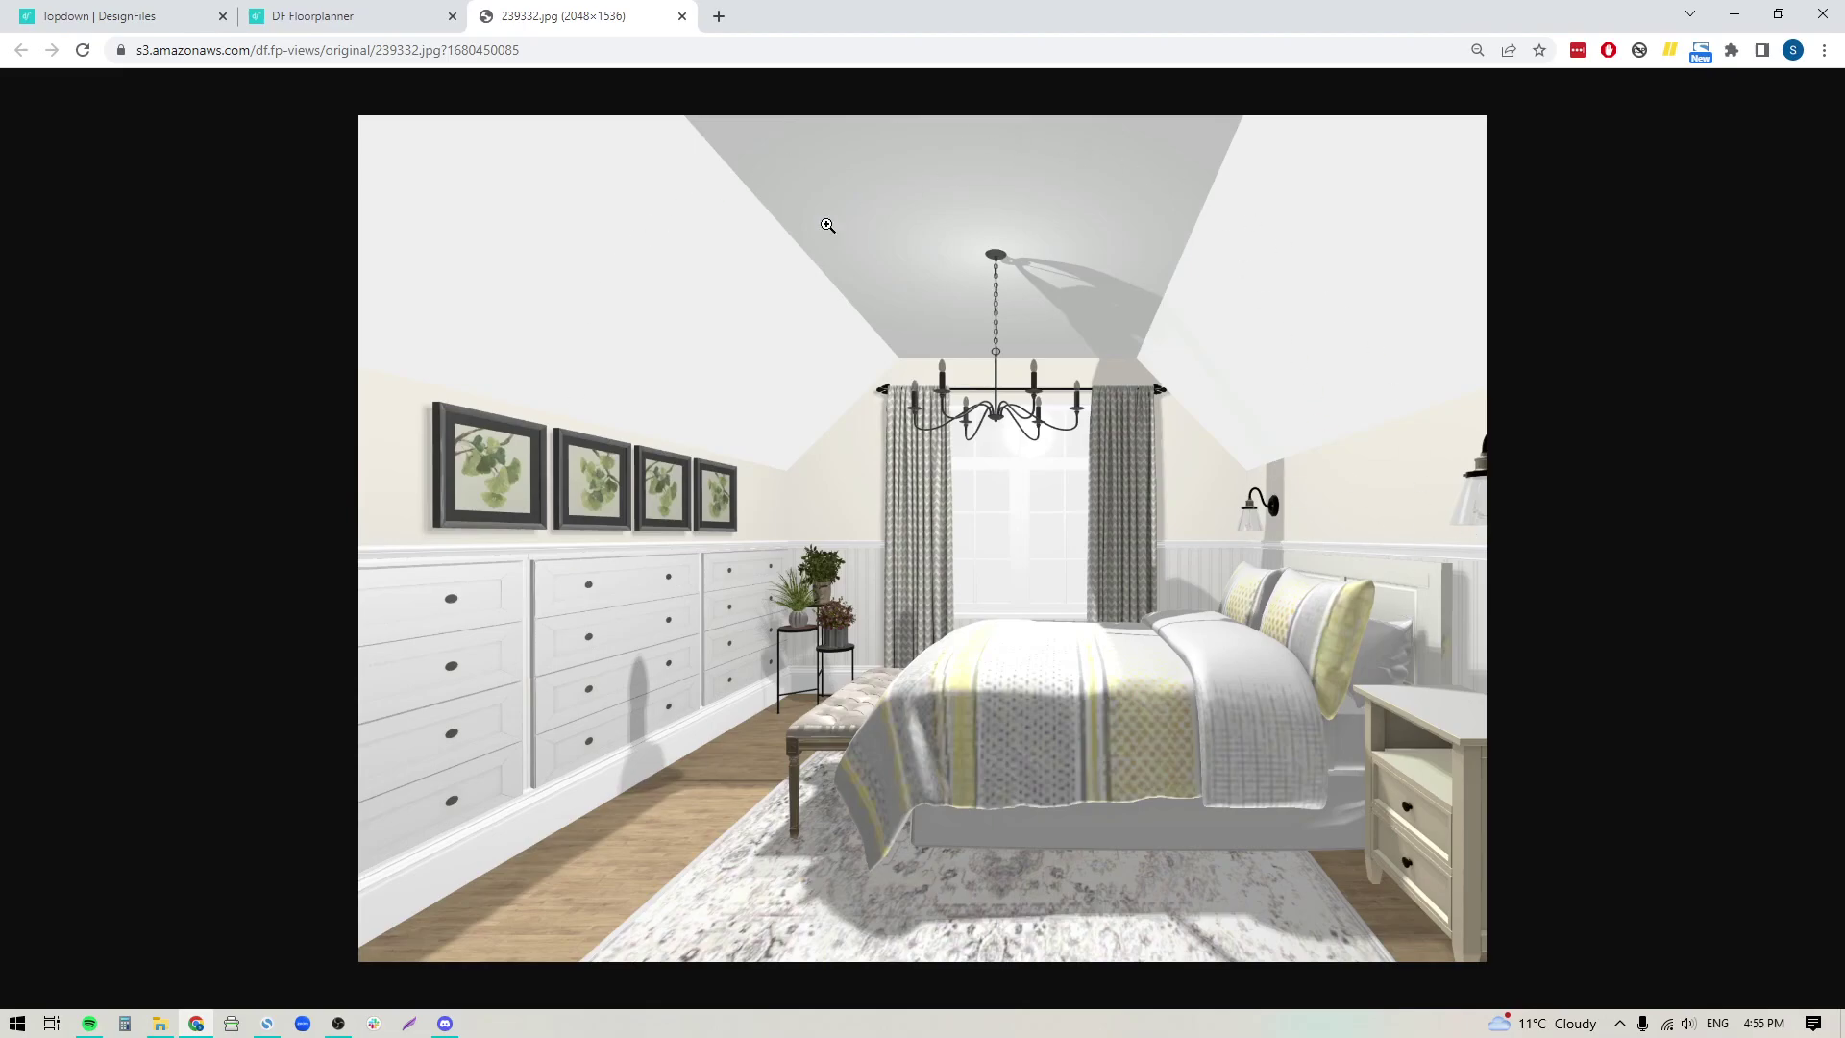
left_click(332, 26)
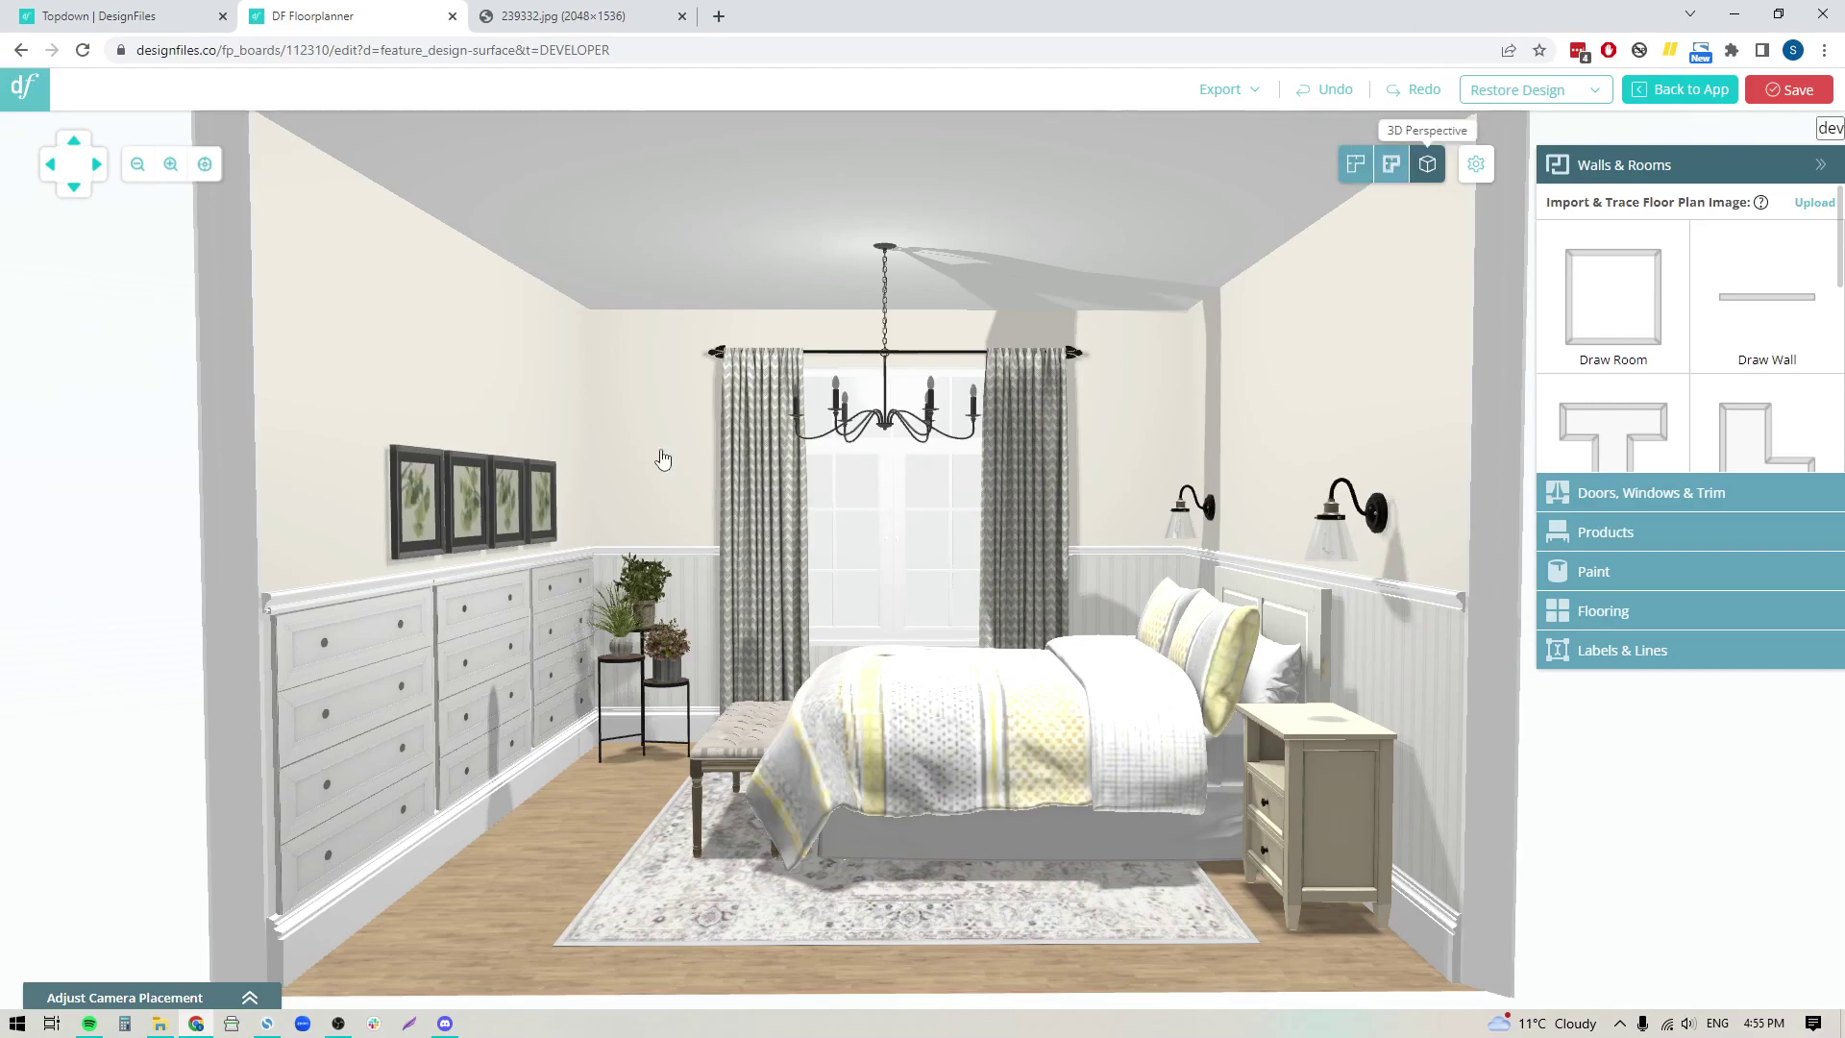
left_click(1355, 165)
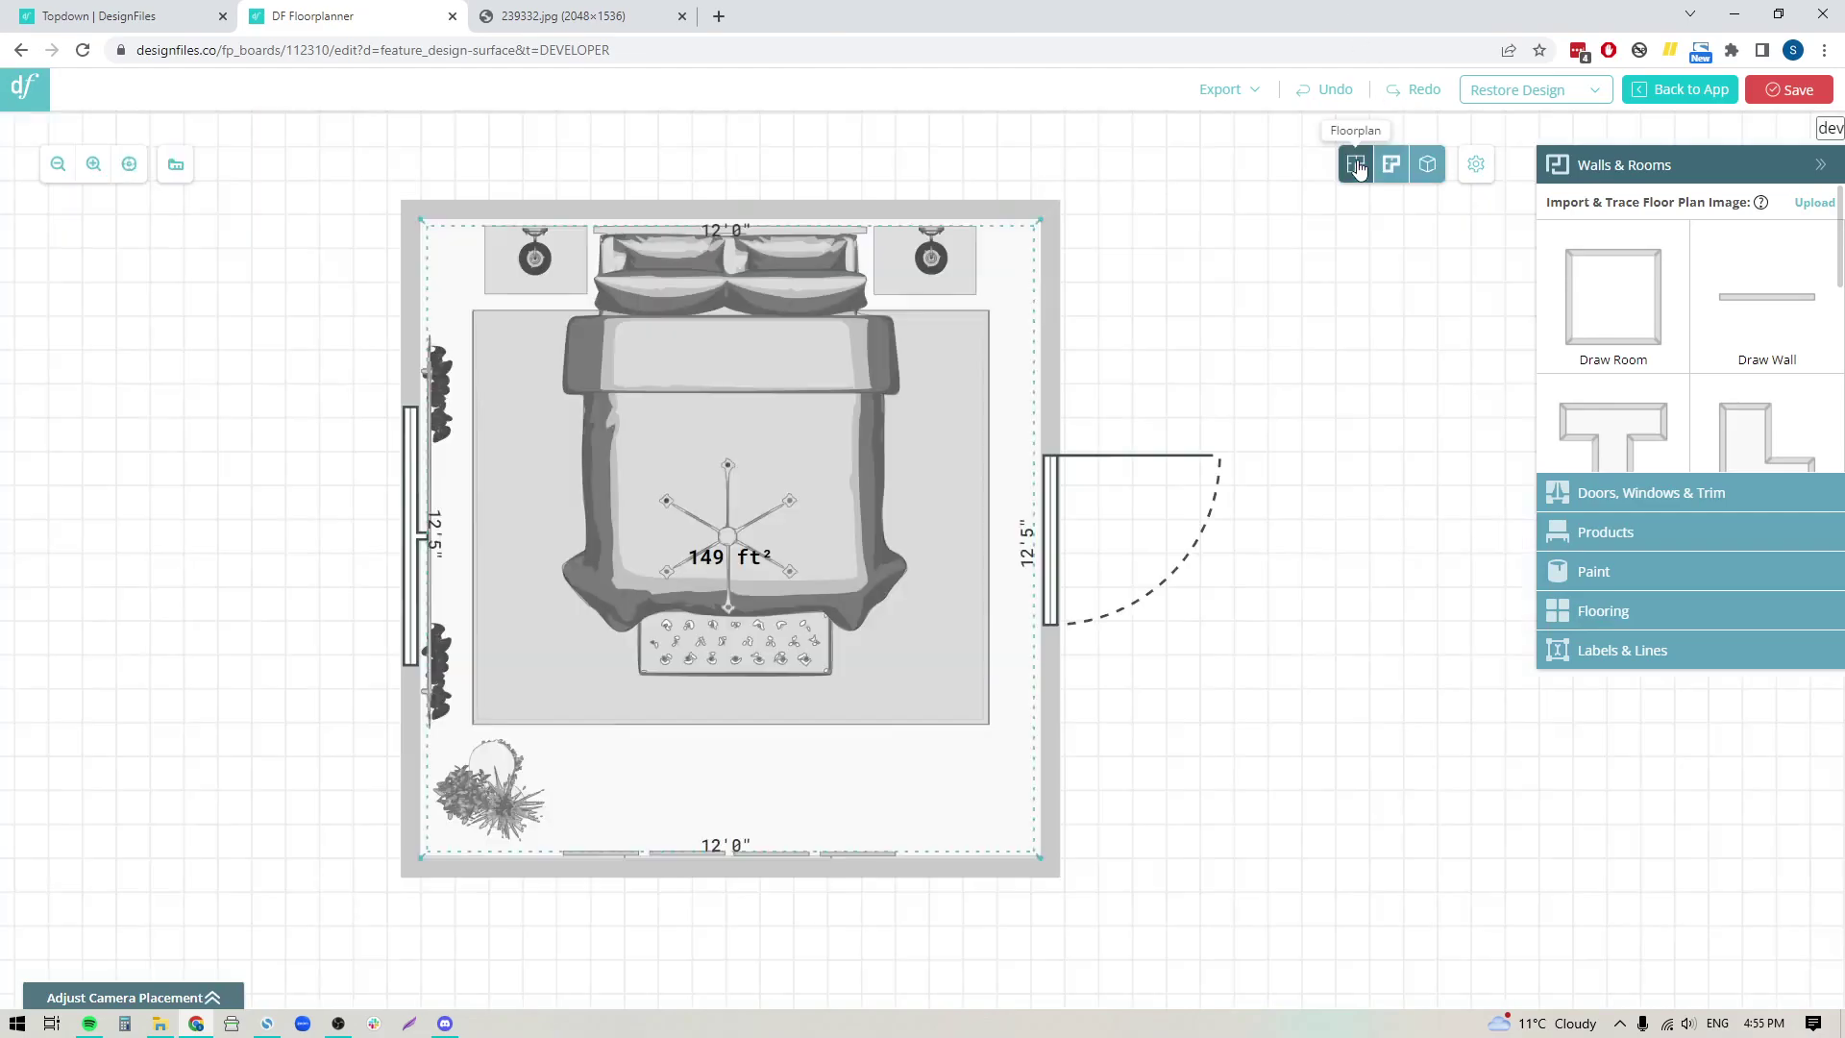
left_click(736, 868)
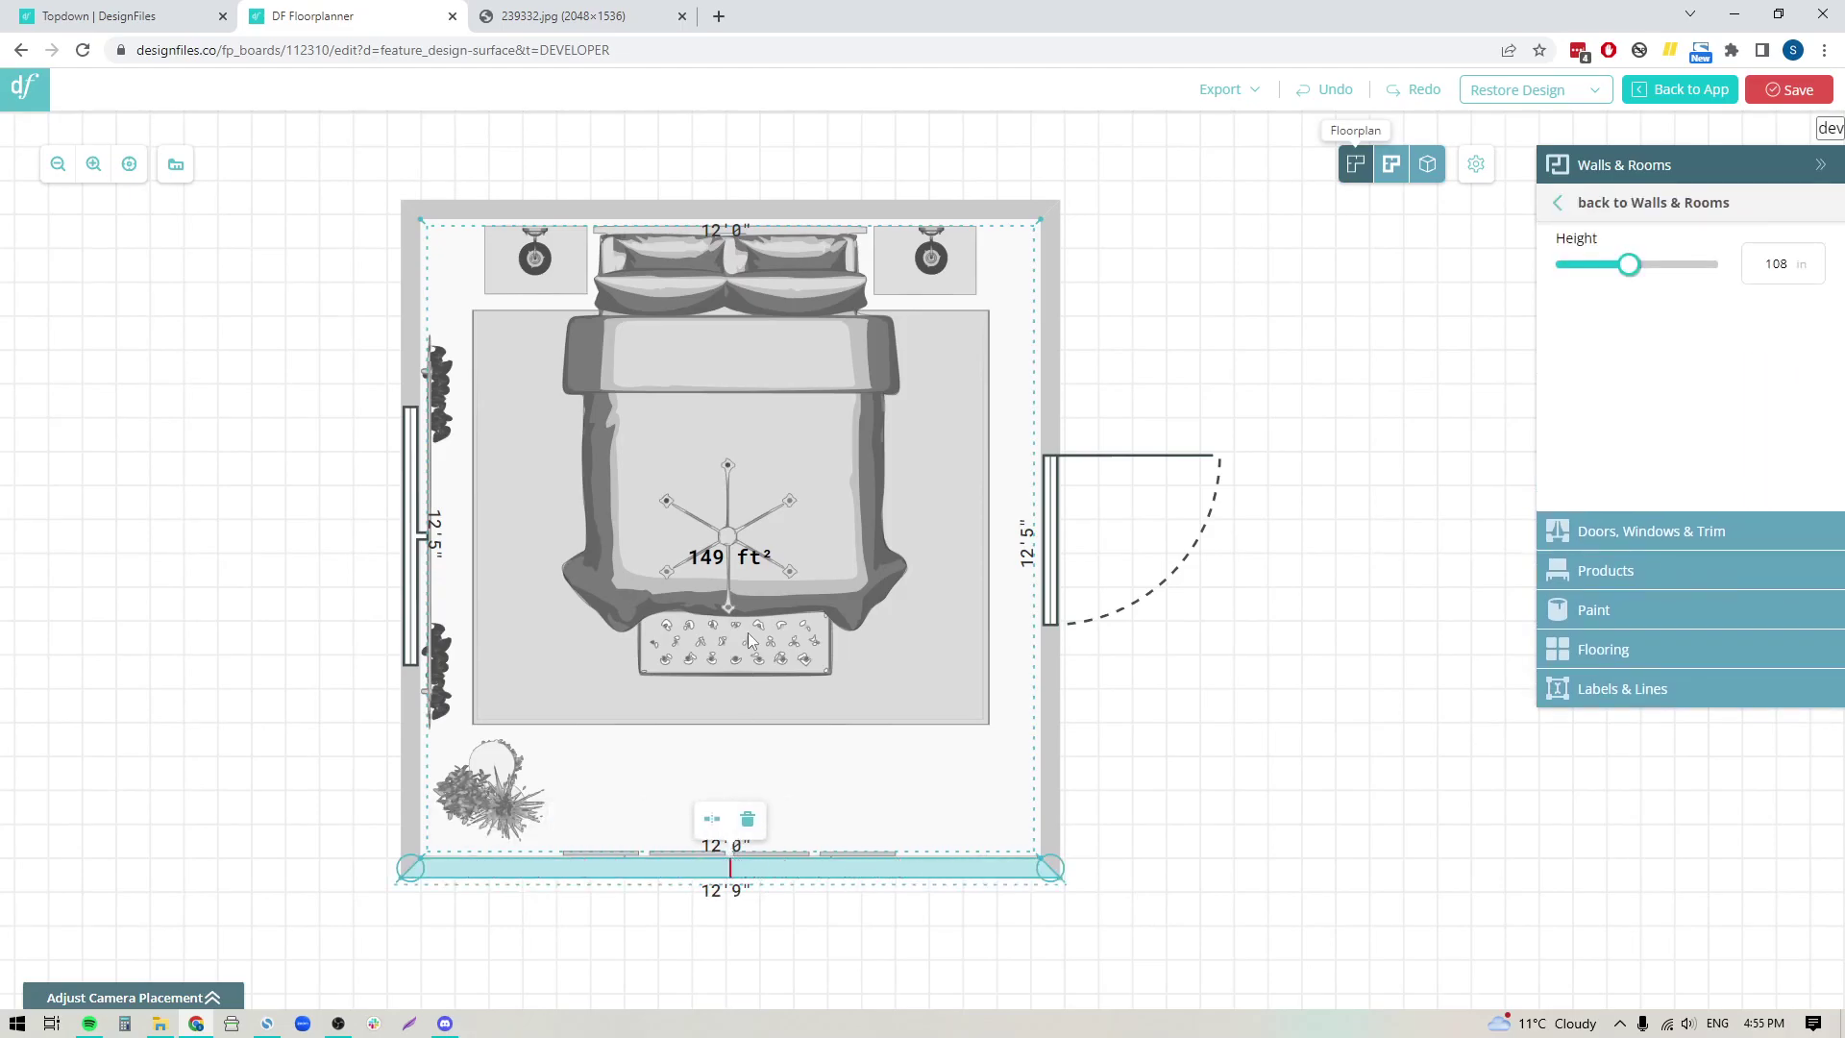
left_click(843, 944)
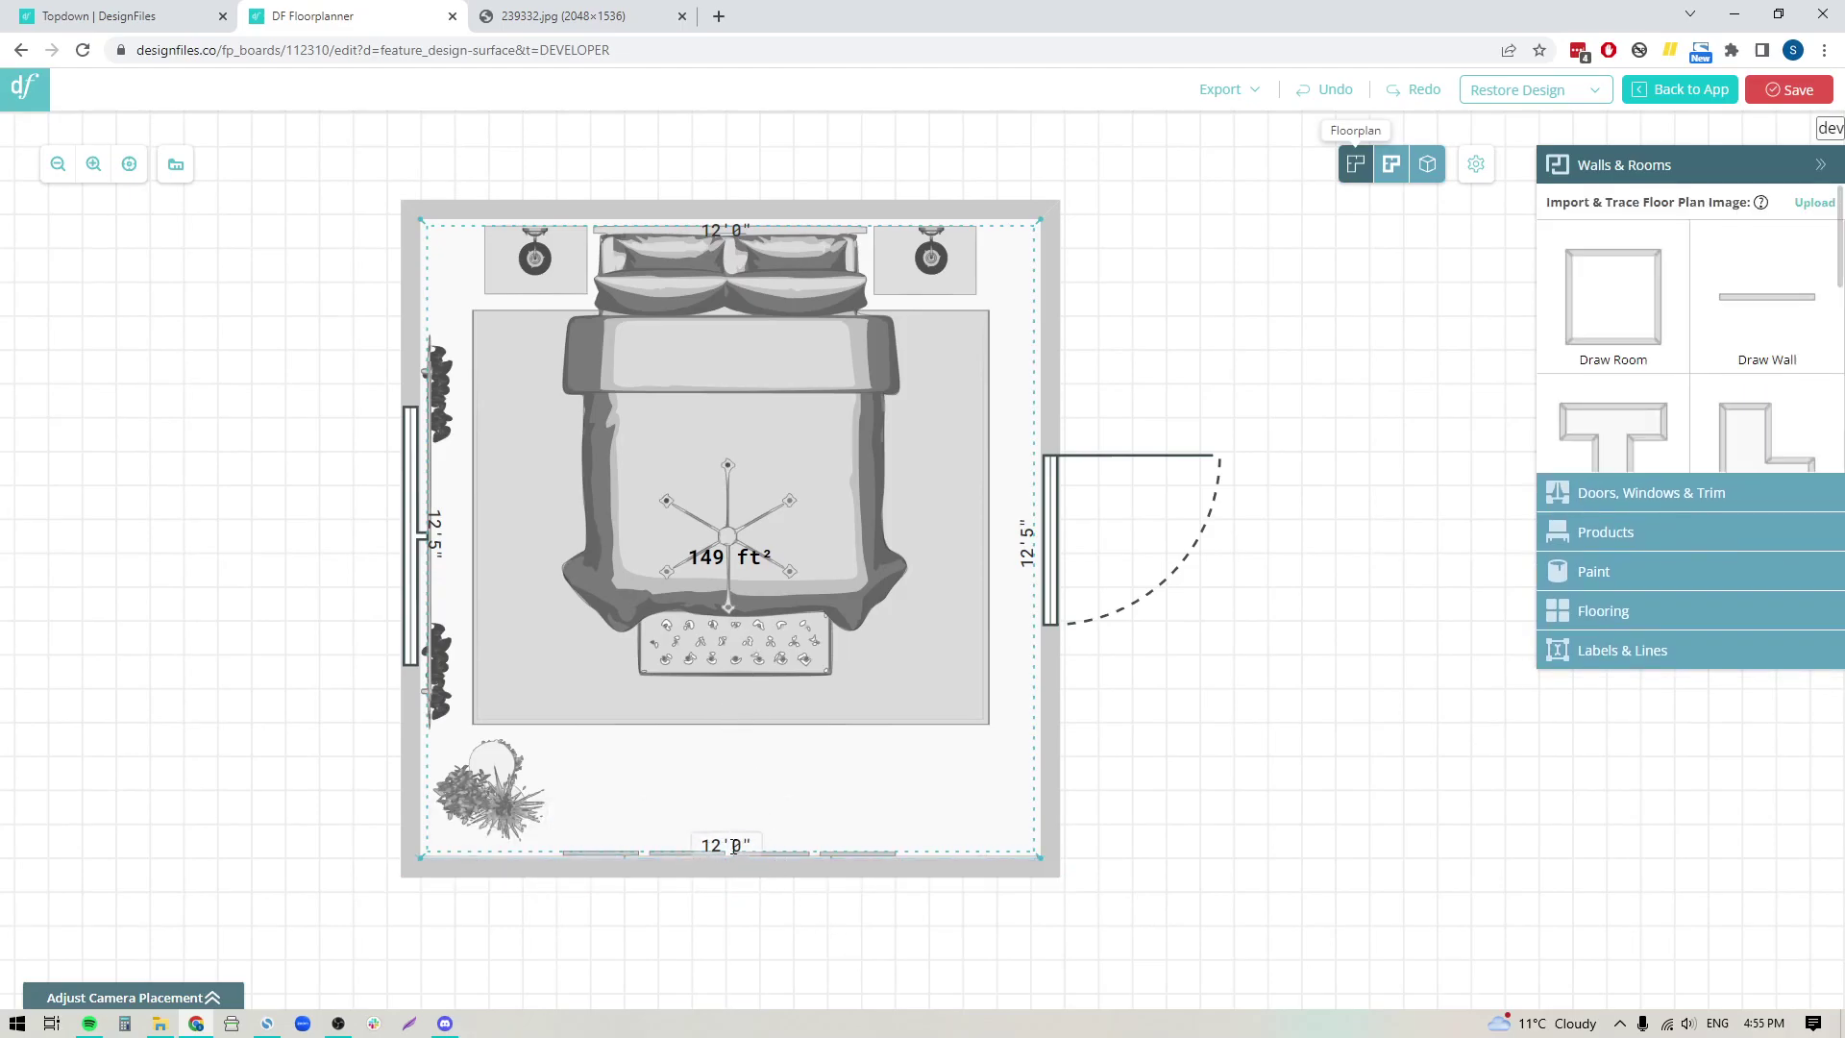
left_click(1429, 168)
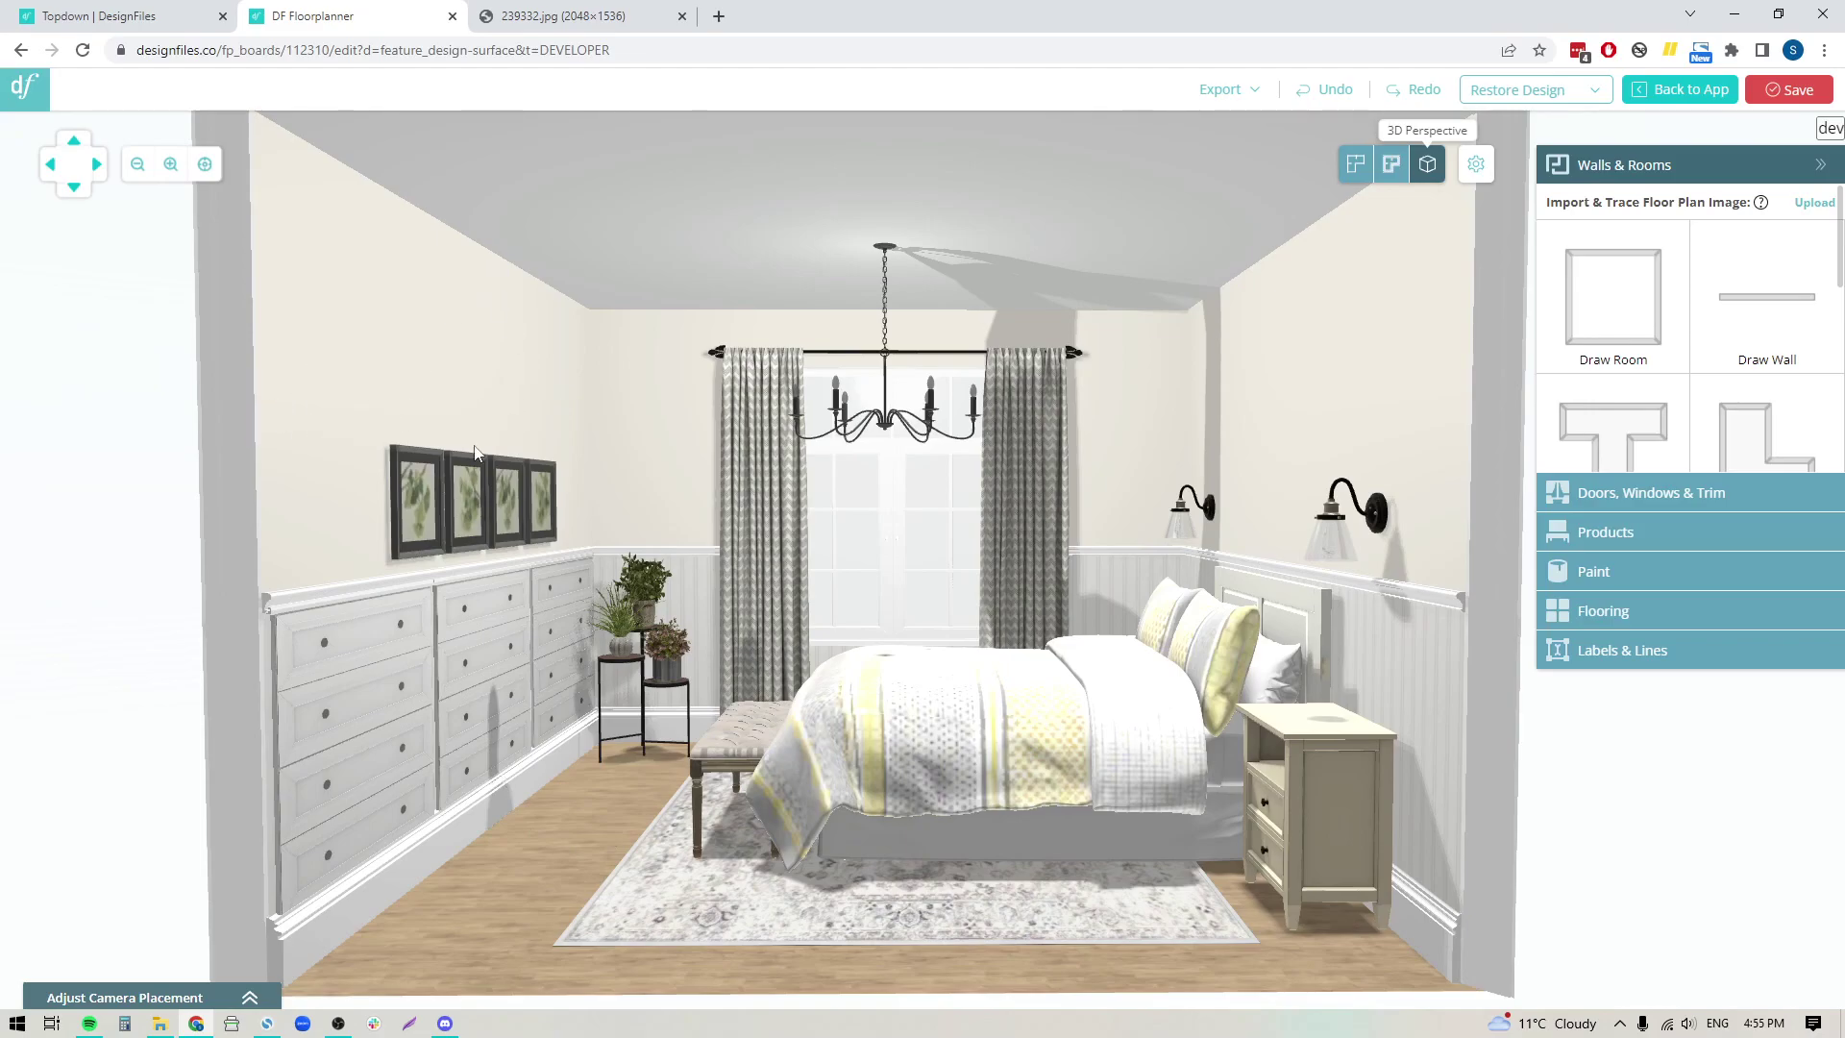
Step: Open the window wall for editing and enlarge and shrink the room preview to a small size
left_click(665, 410)
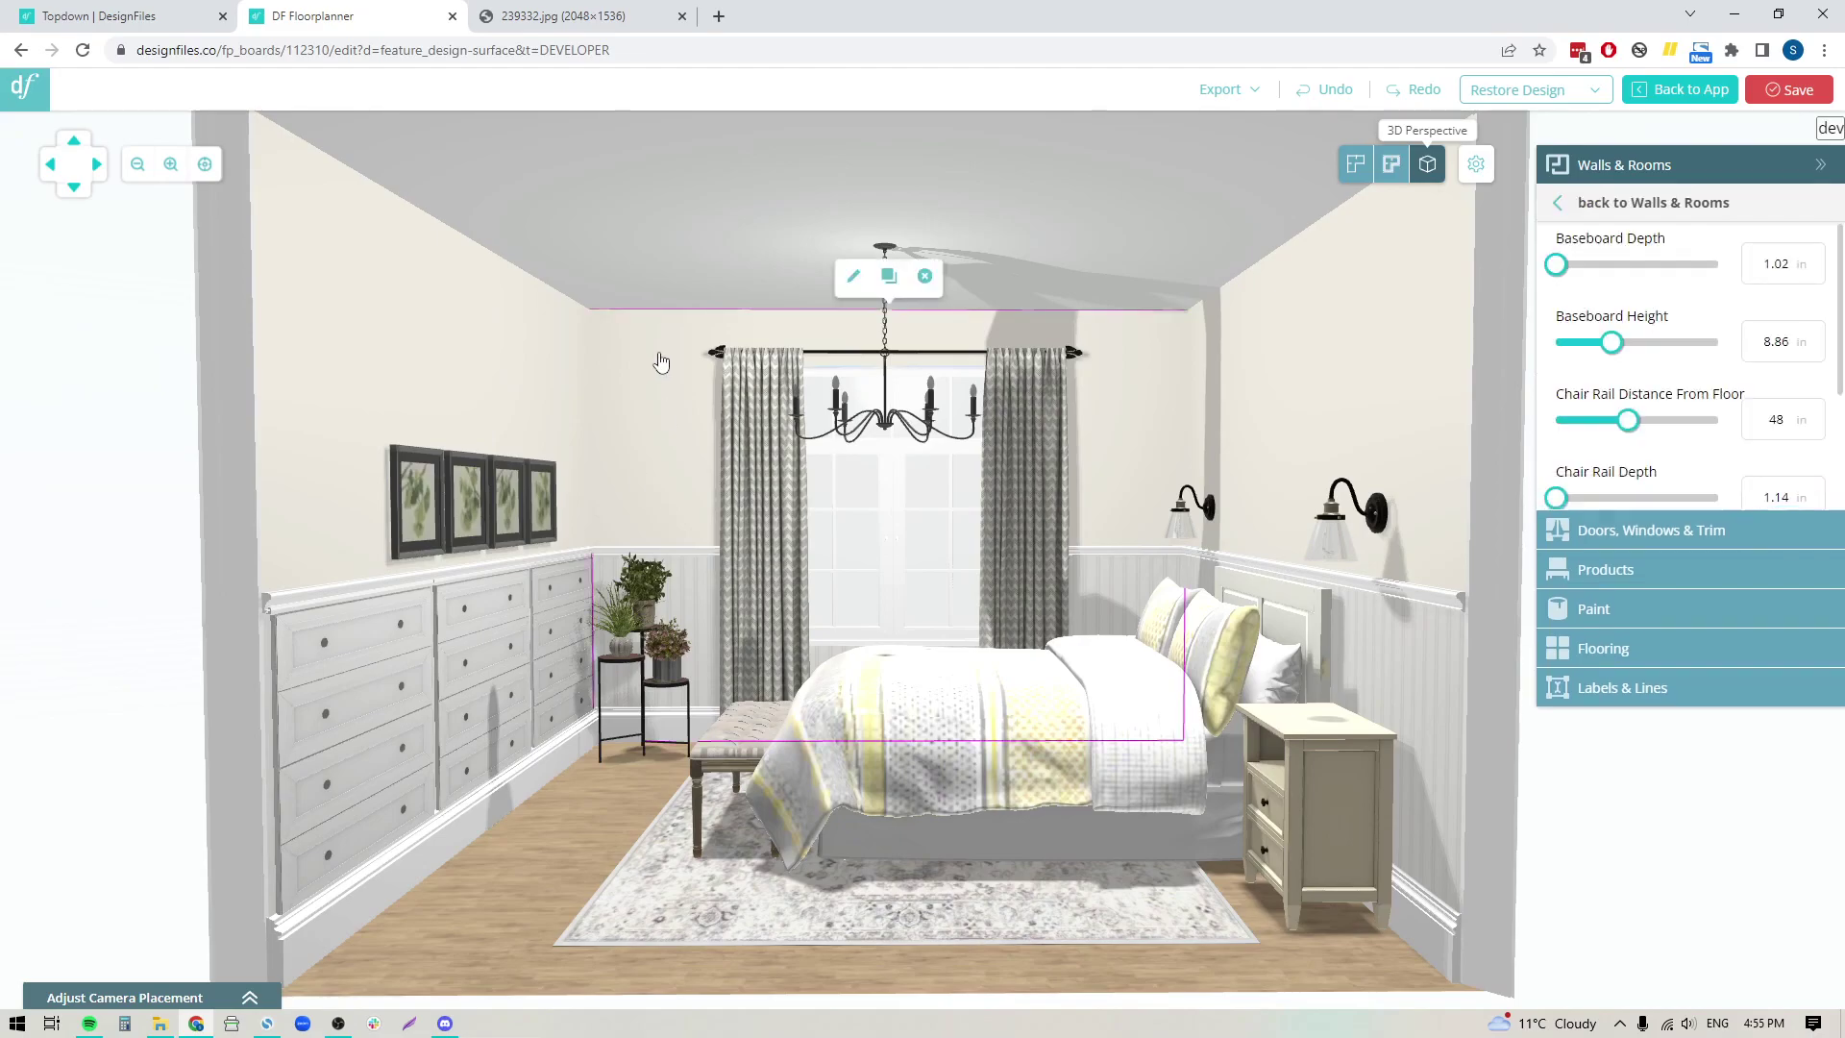
left_click(853, 279)
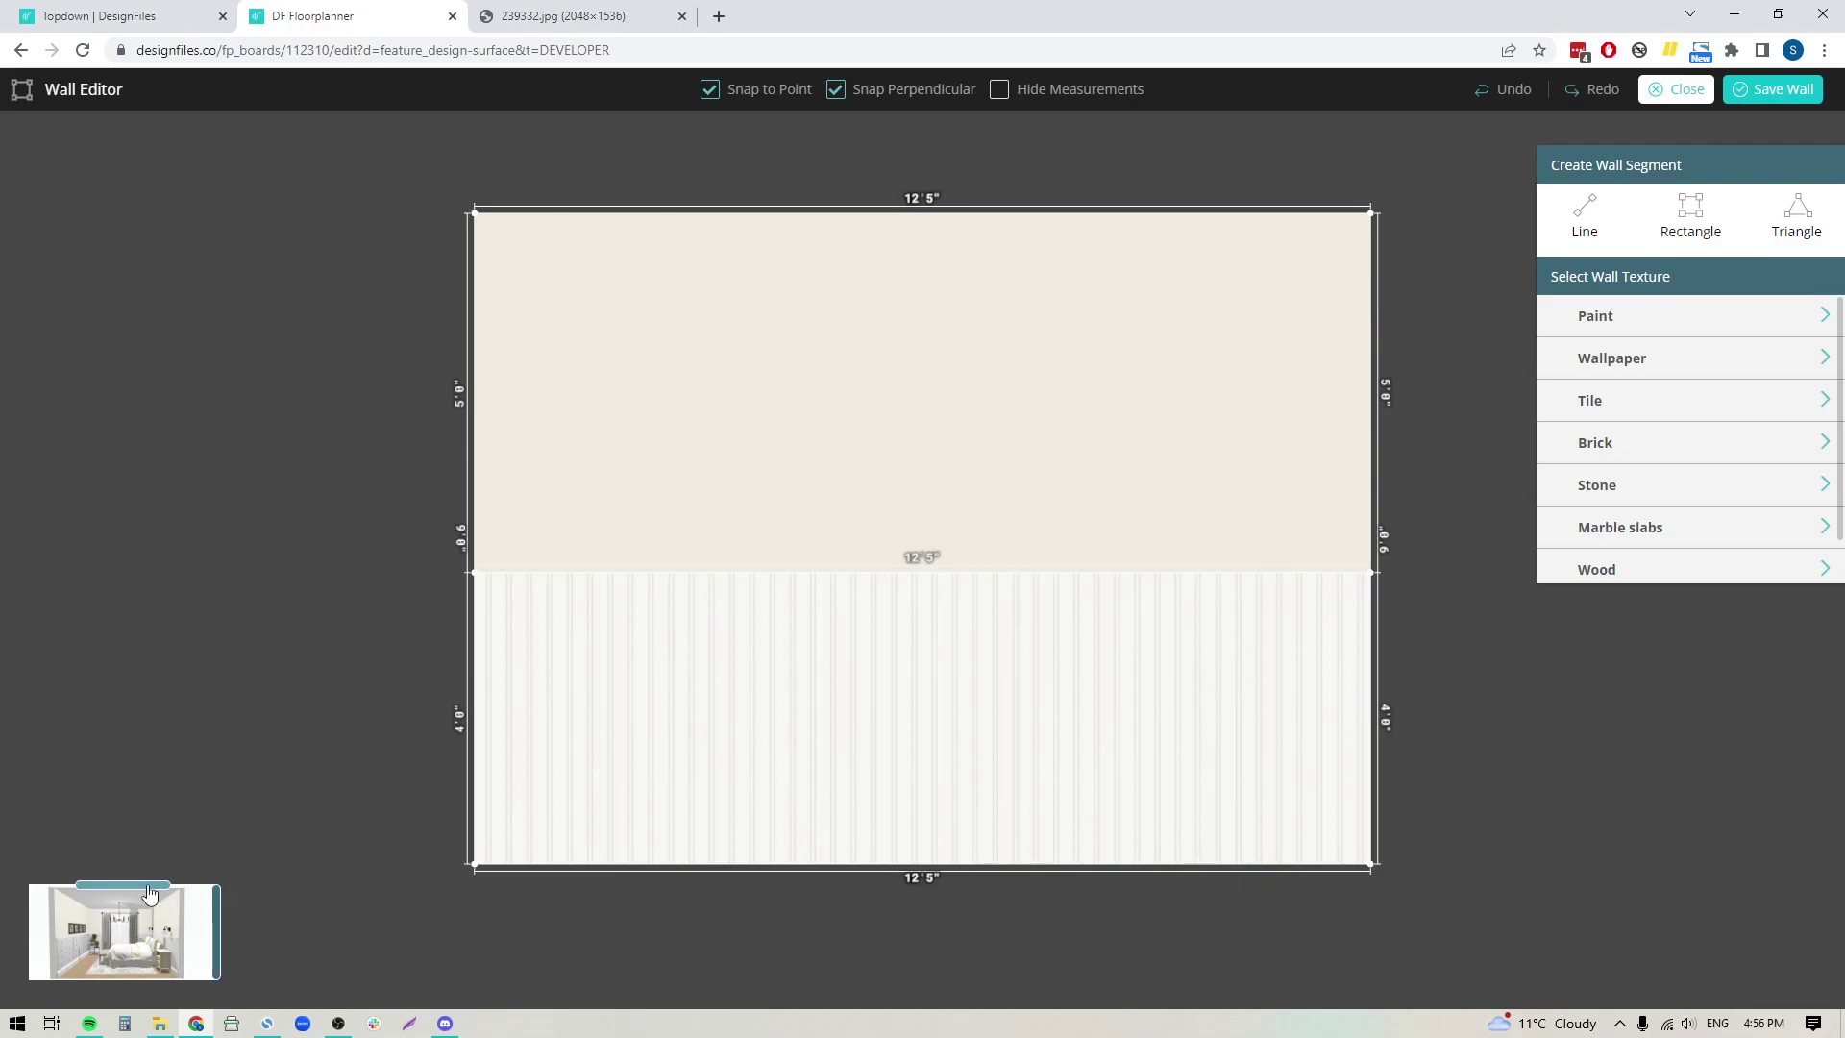
left_click(217, 934)
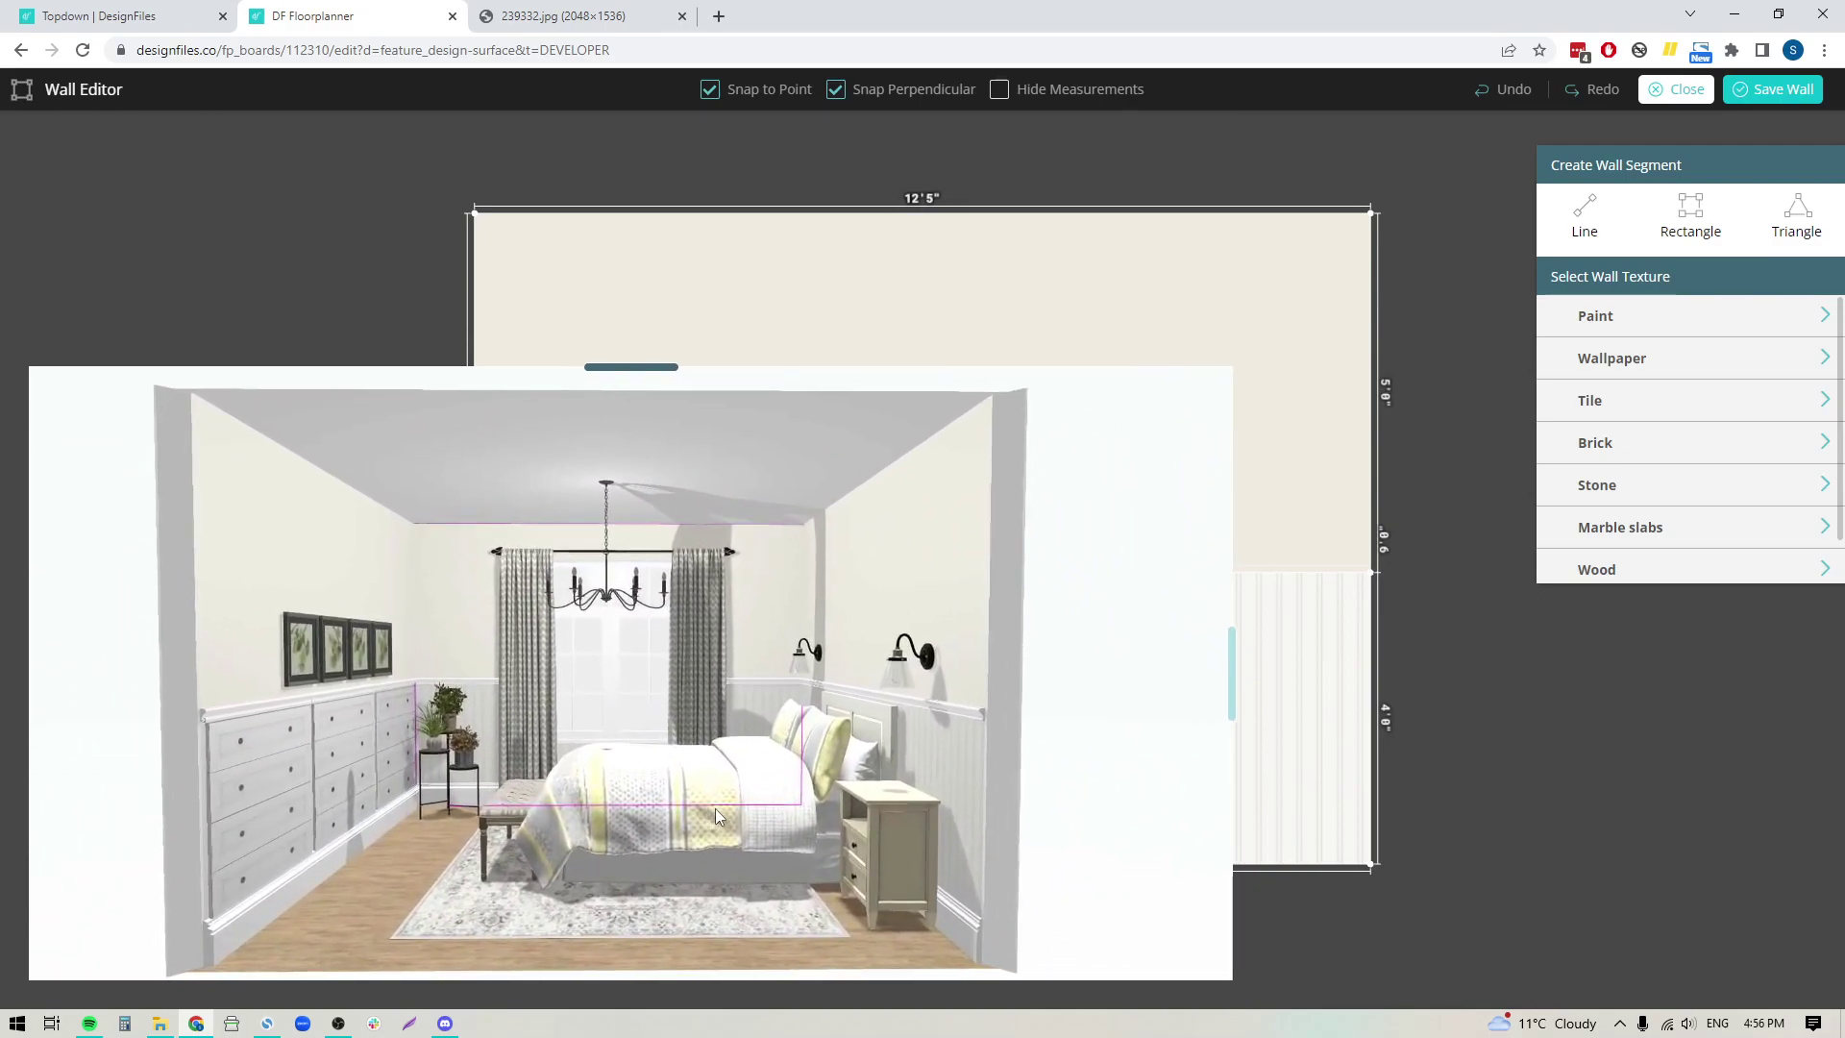
left_click(715, 809)
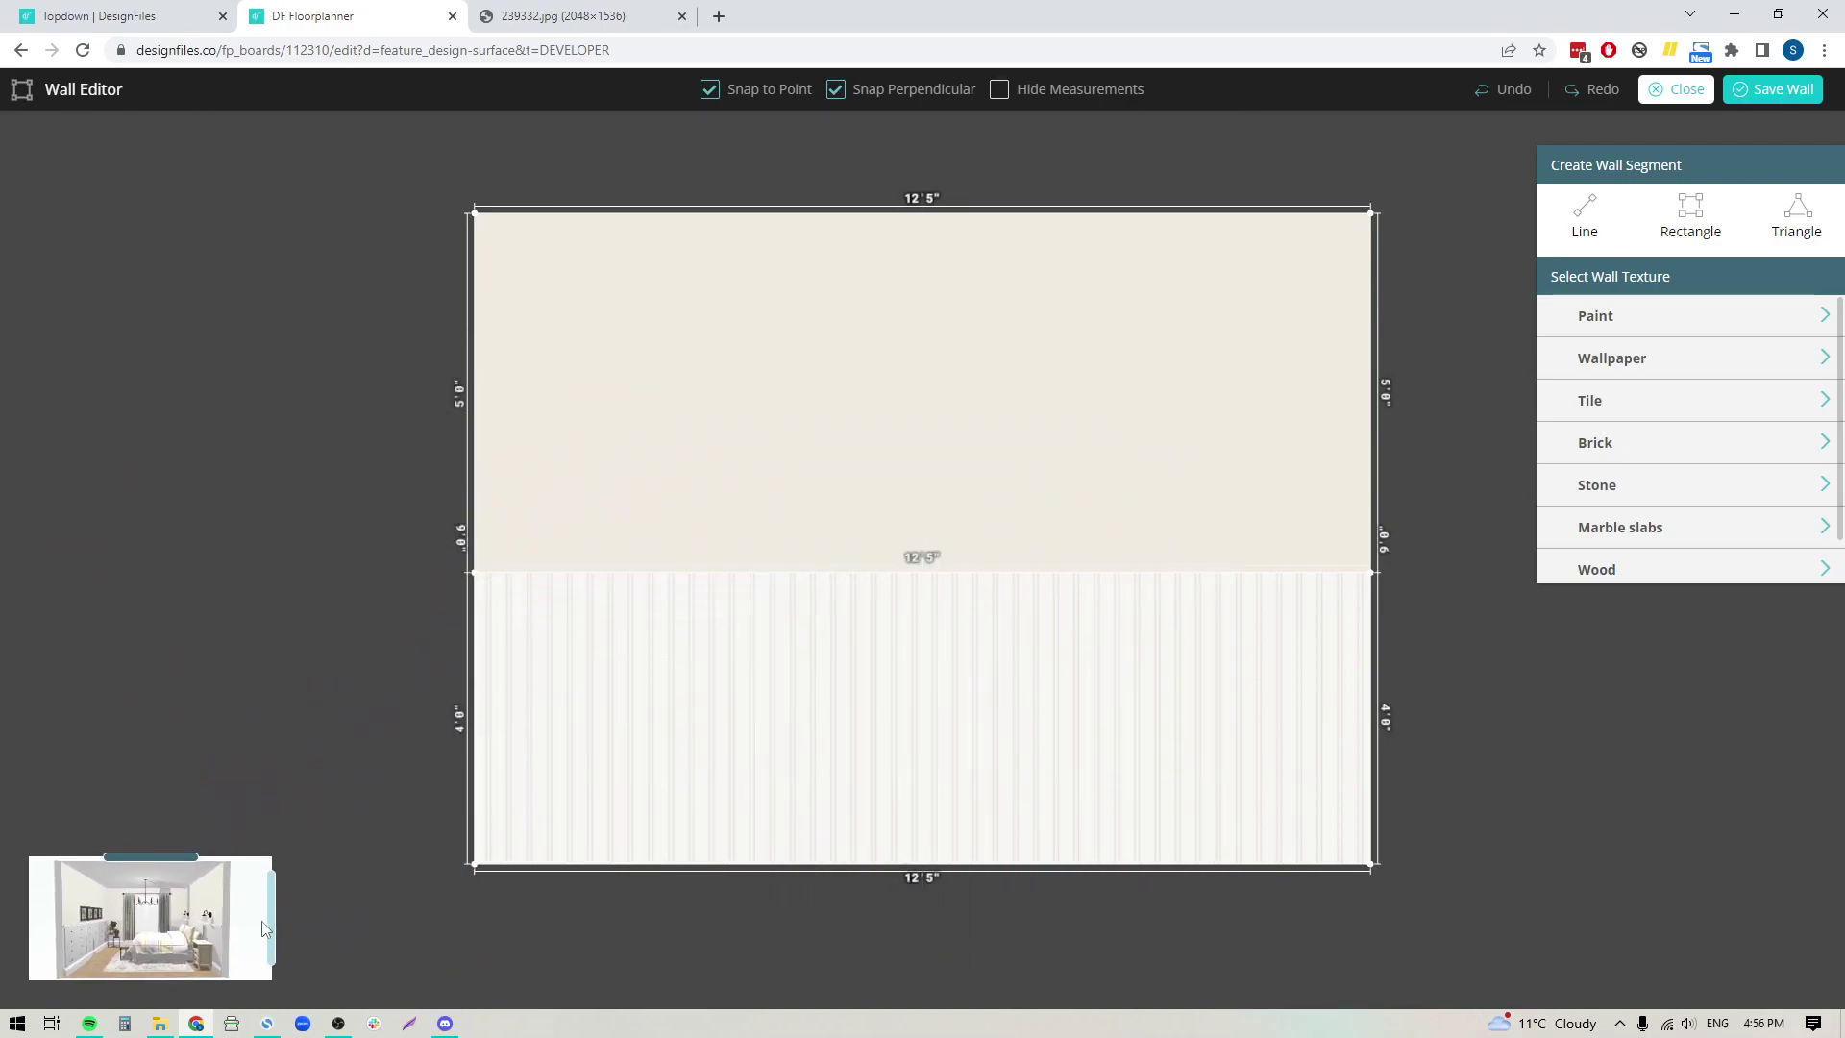
left_click(268, 927)
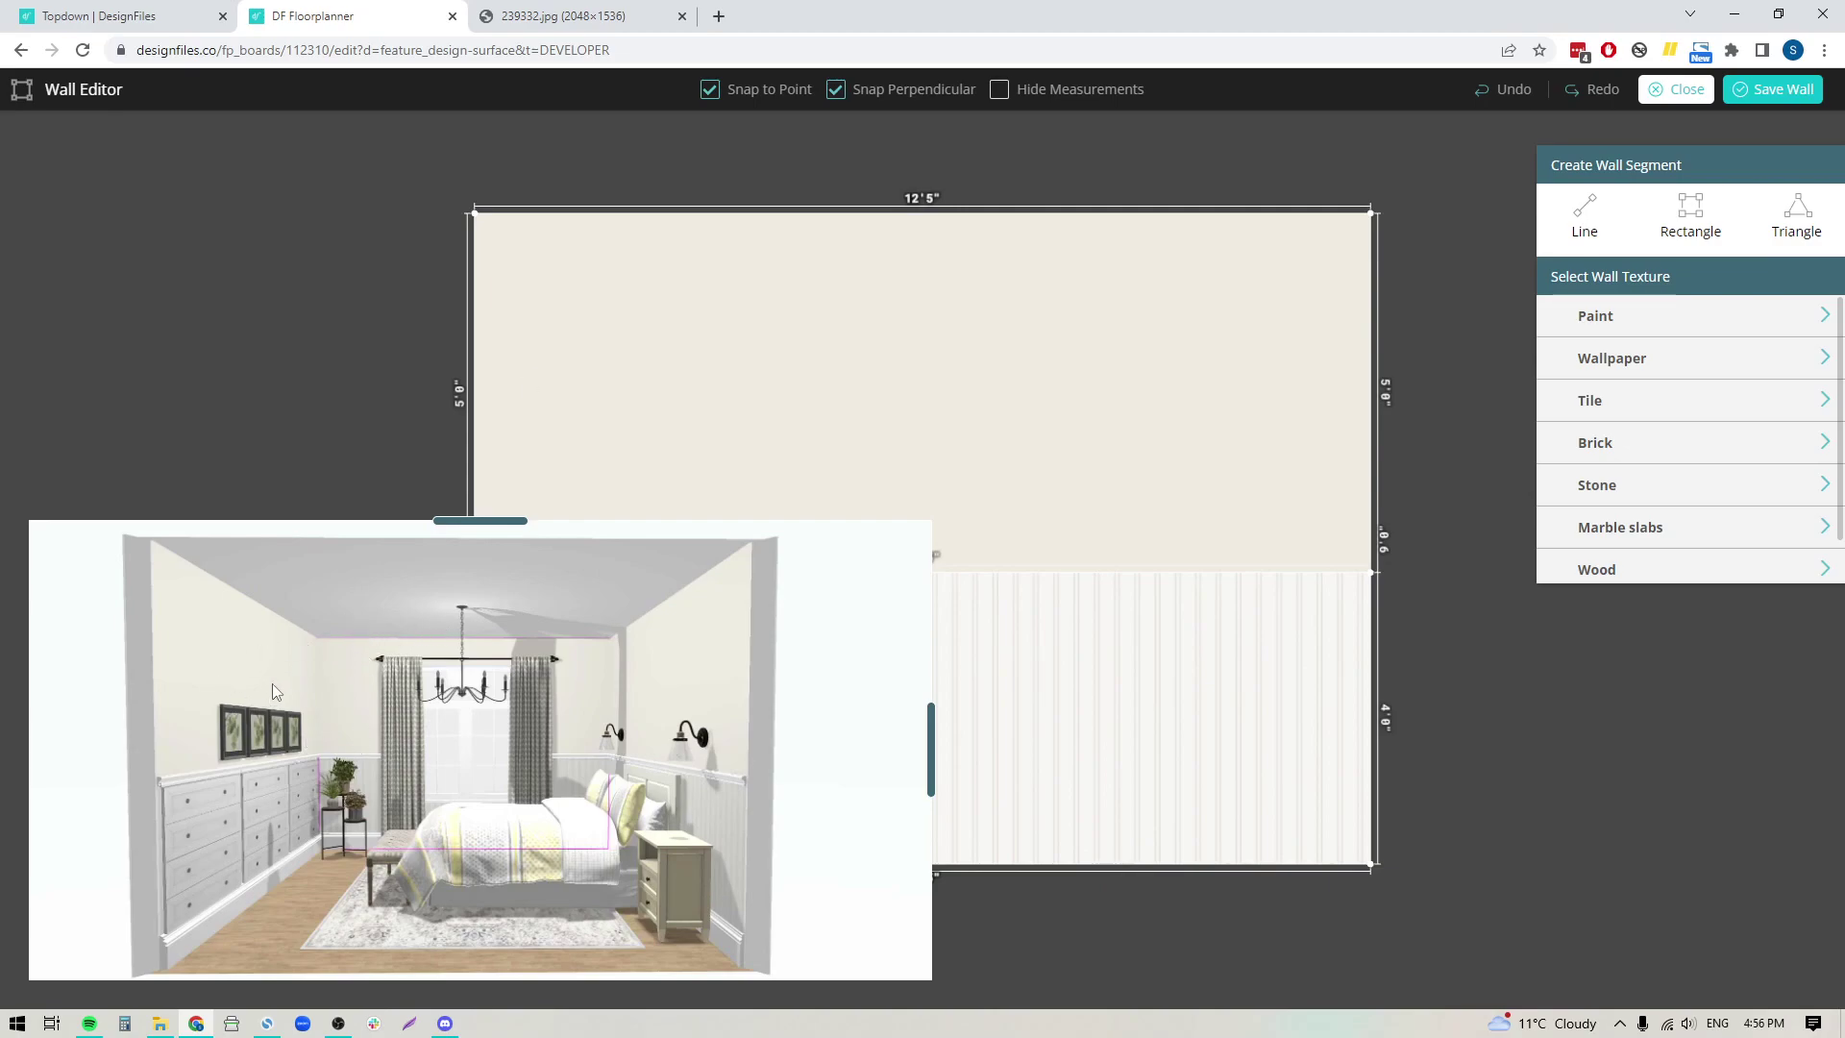
left_click_drag(930, 749, 670, 847)
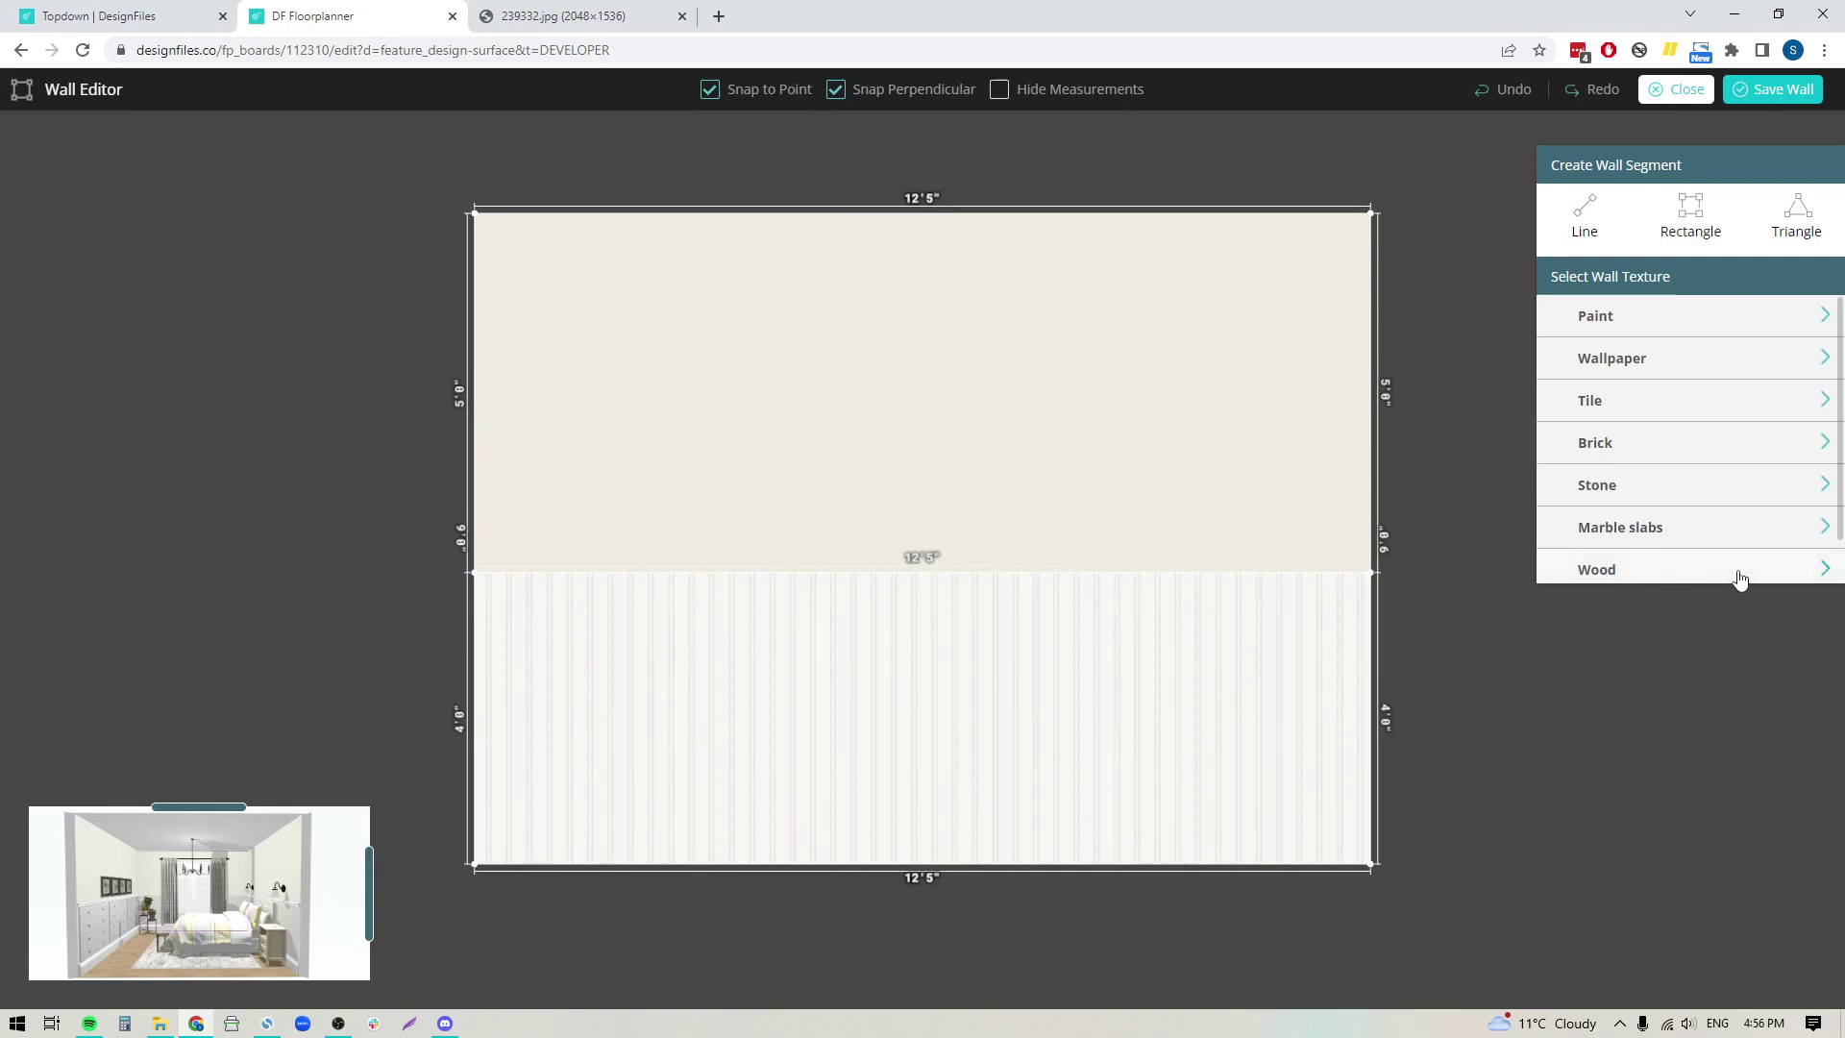
Step: Draw a triangular line segment in the wall's upper-left corner and adjust its horizontal and vertical sides to 3'0" each
left_click(1585, 219)
left_click_drag(475, 214, 705, 213)
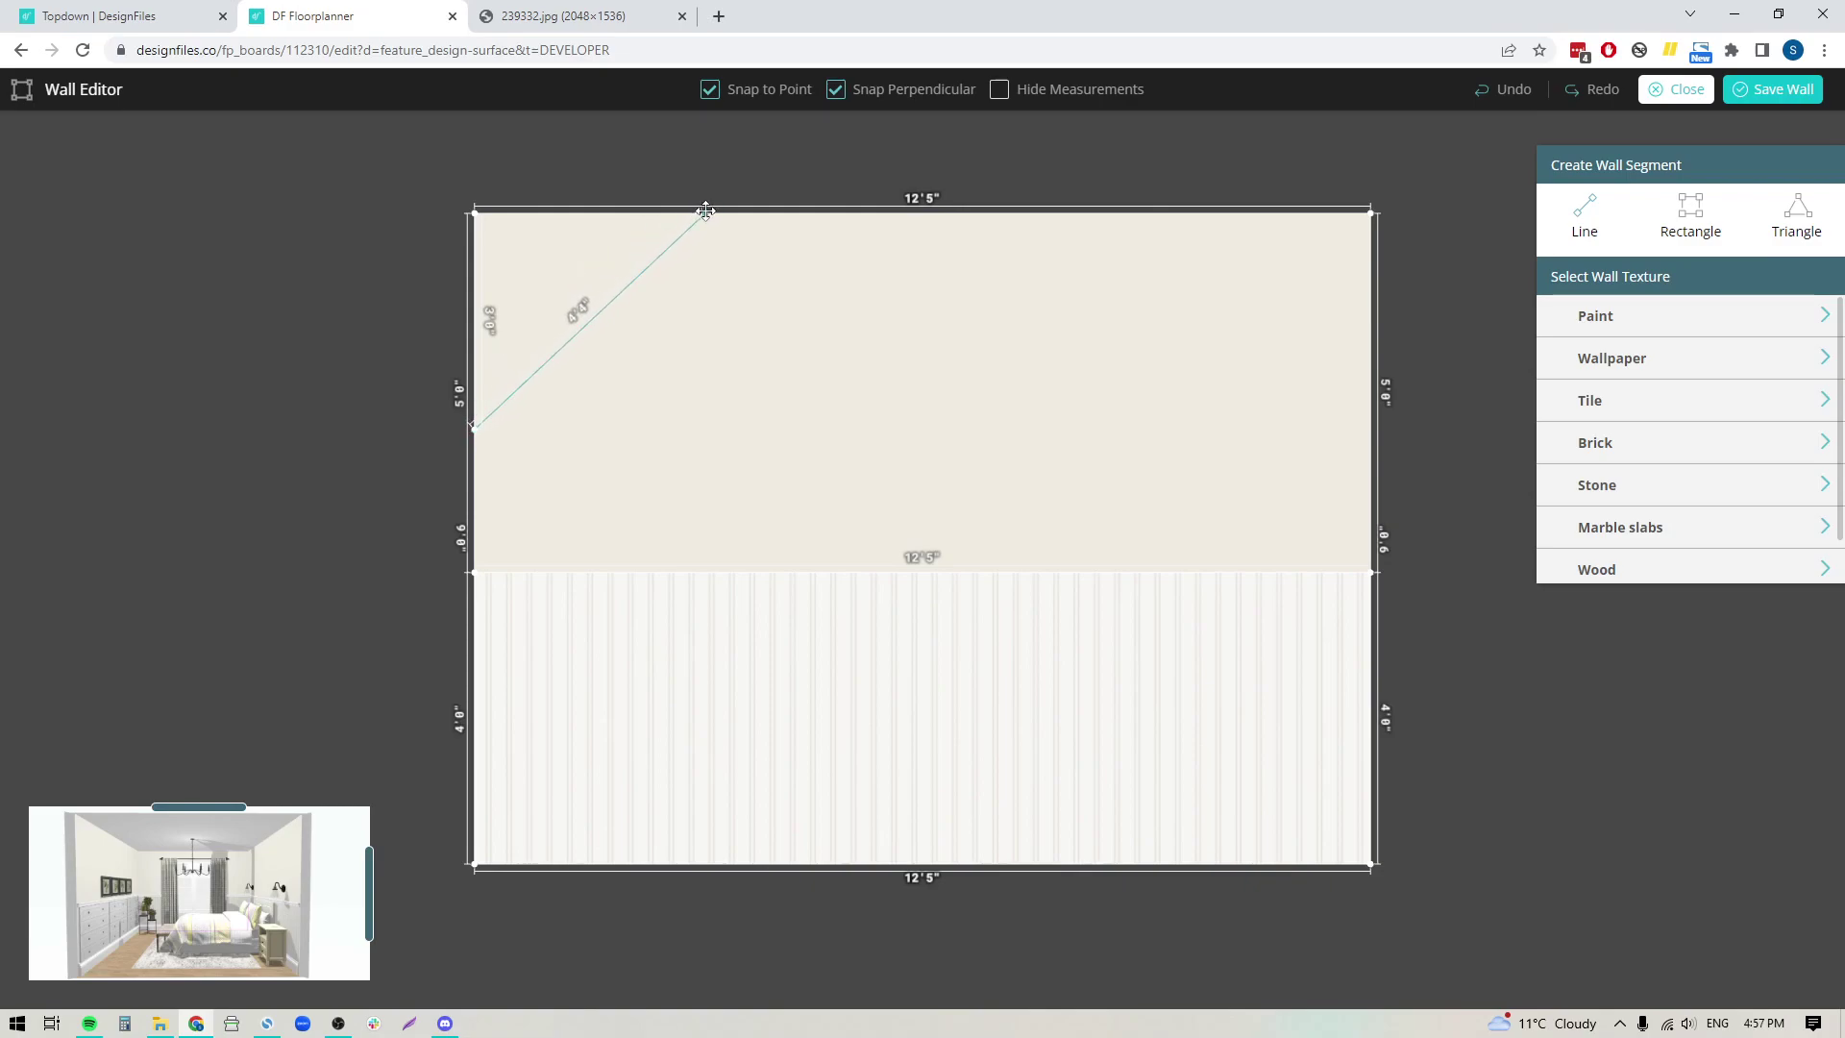
left_click(705, 212)
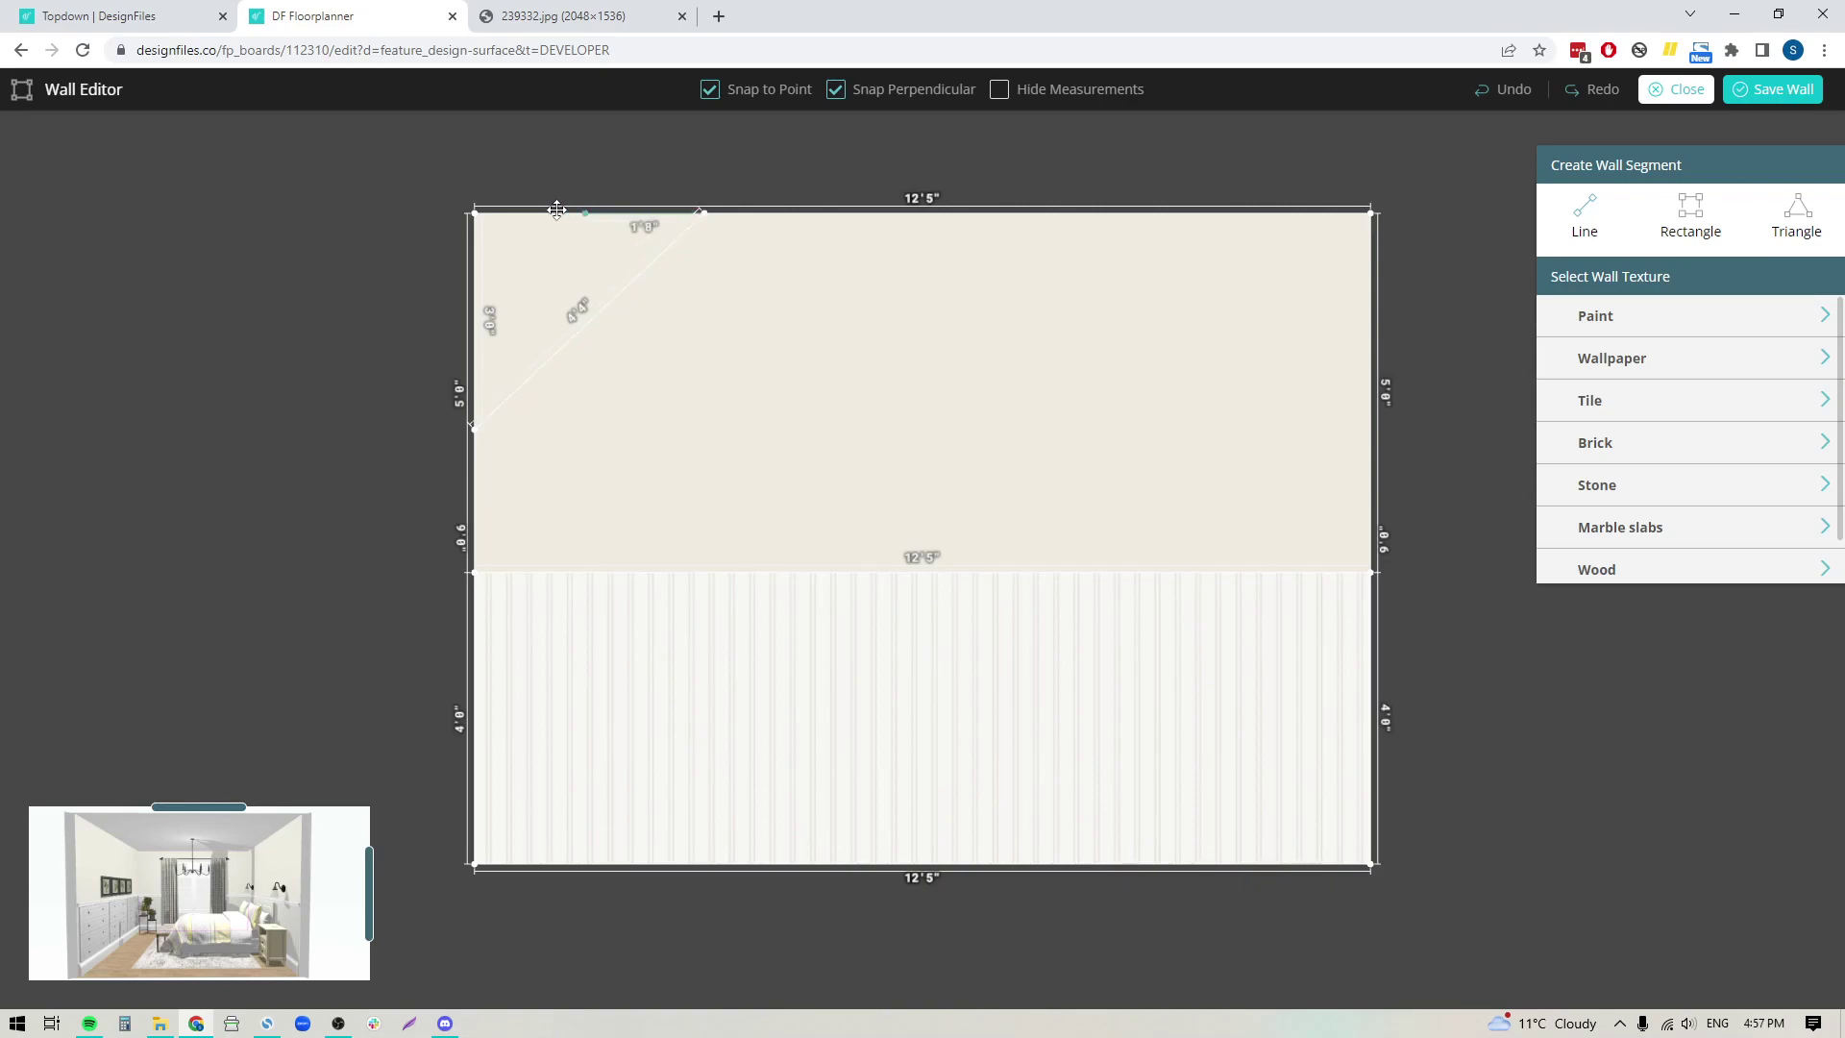
left_click(475, 213)
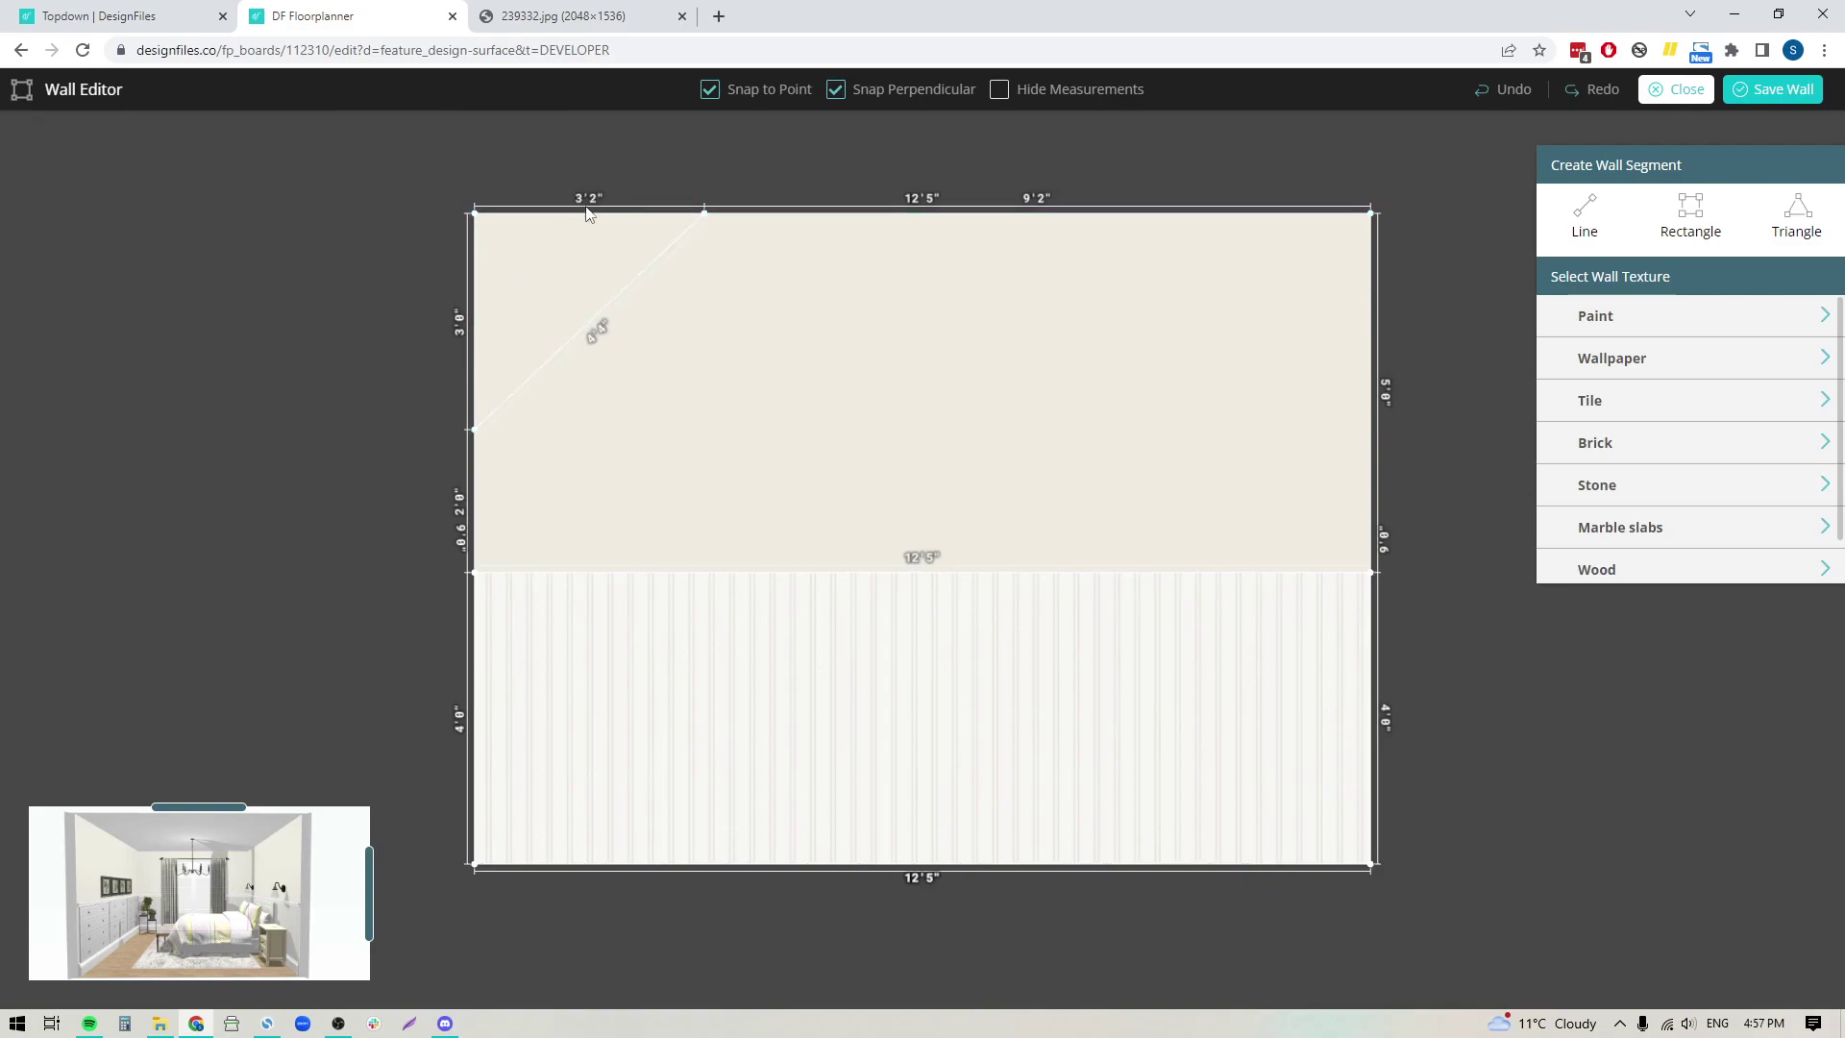
left_click(706, 220)
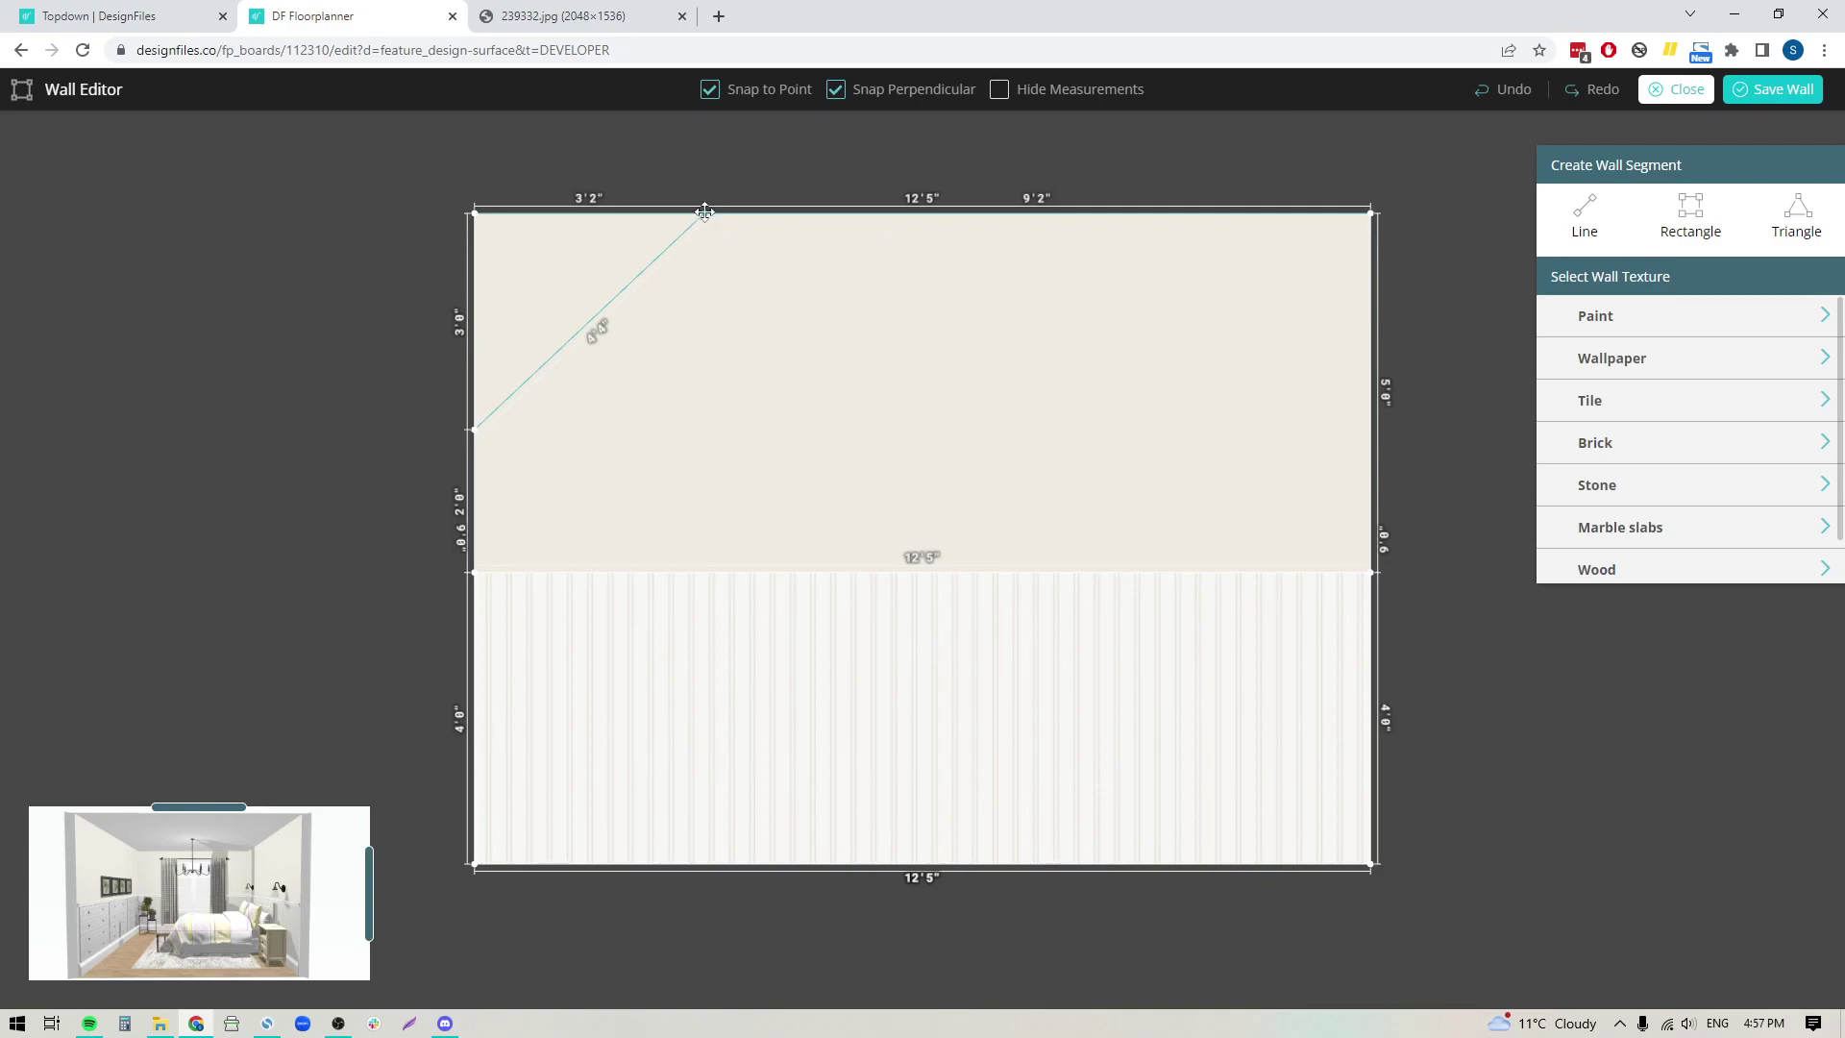
left_click_drag(705, 211, 692, 213)
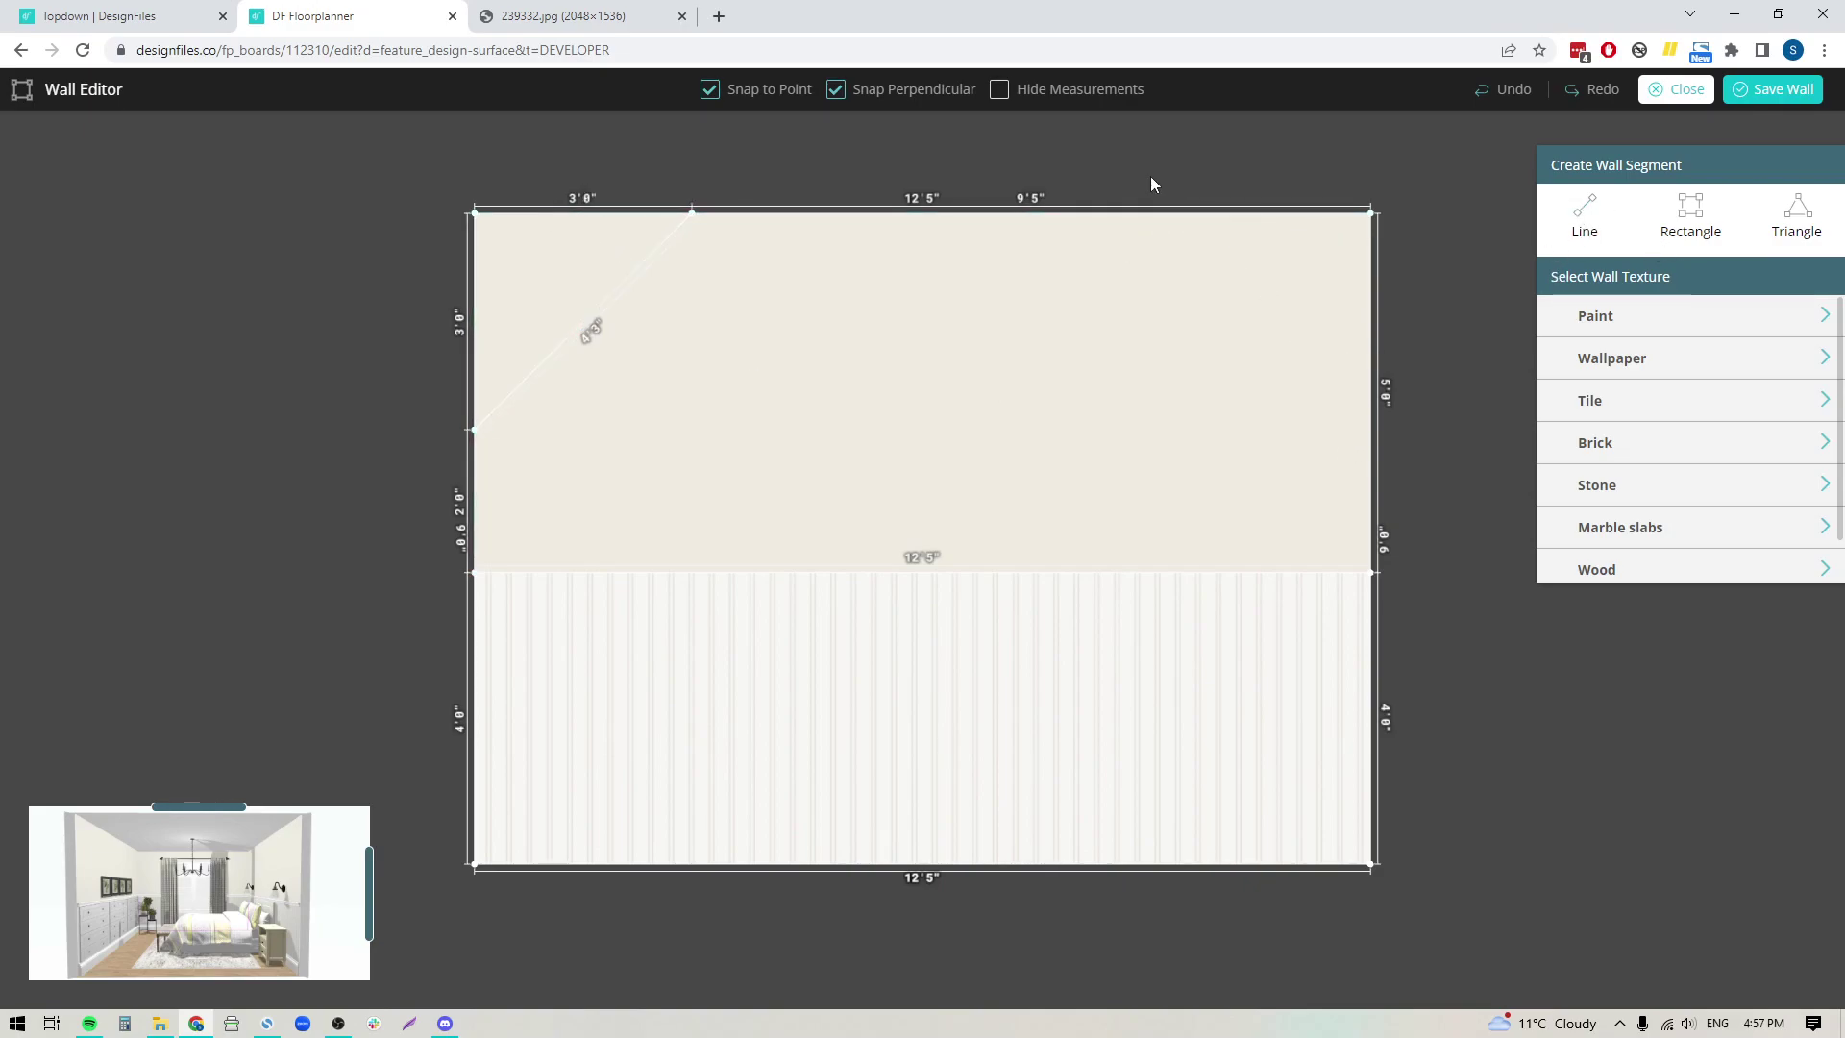
Step: Draw a matching triangular line segment in the wall's upper-right corner, with horizontal and vertical sides of 3'0"
left_click(1587, 211)
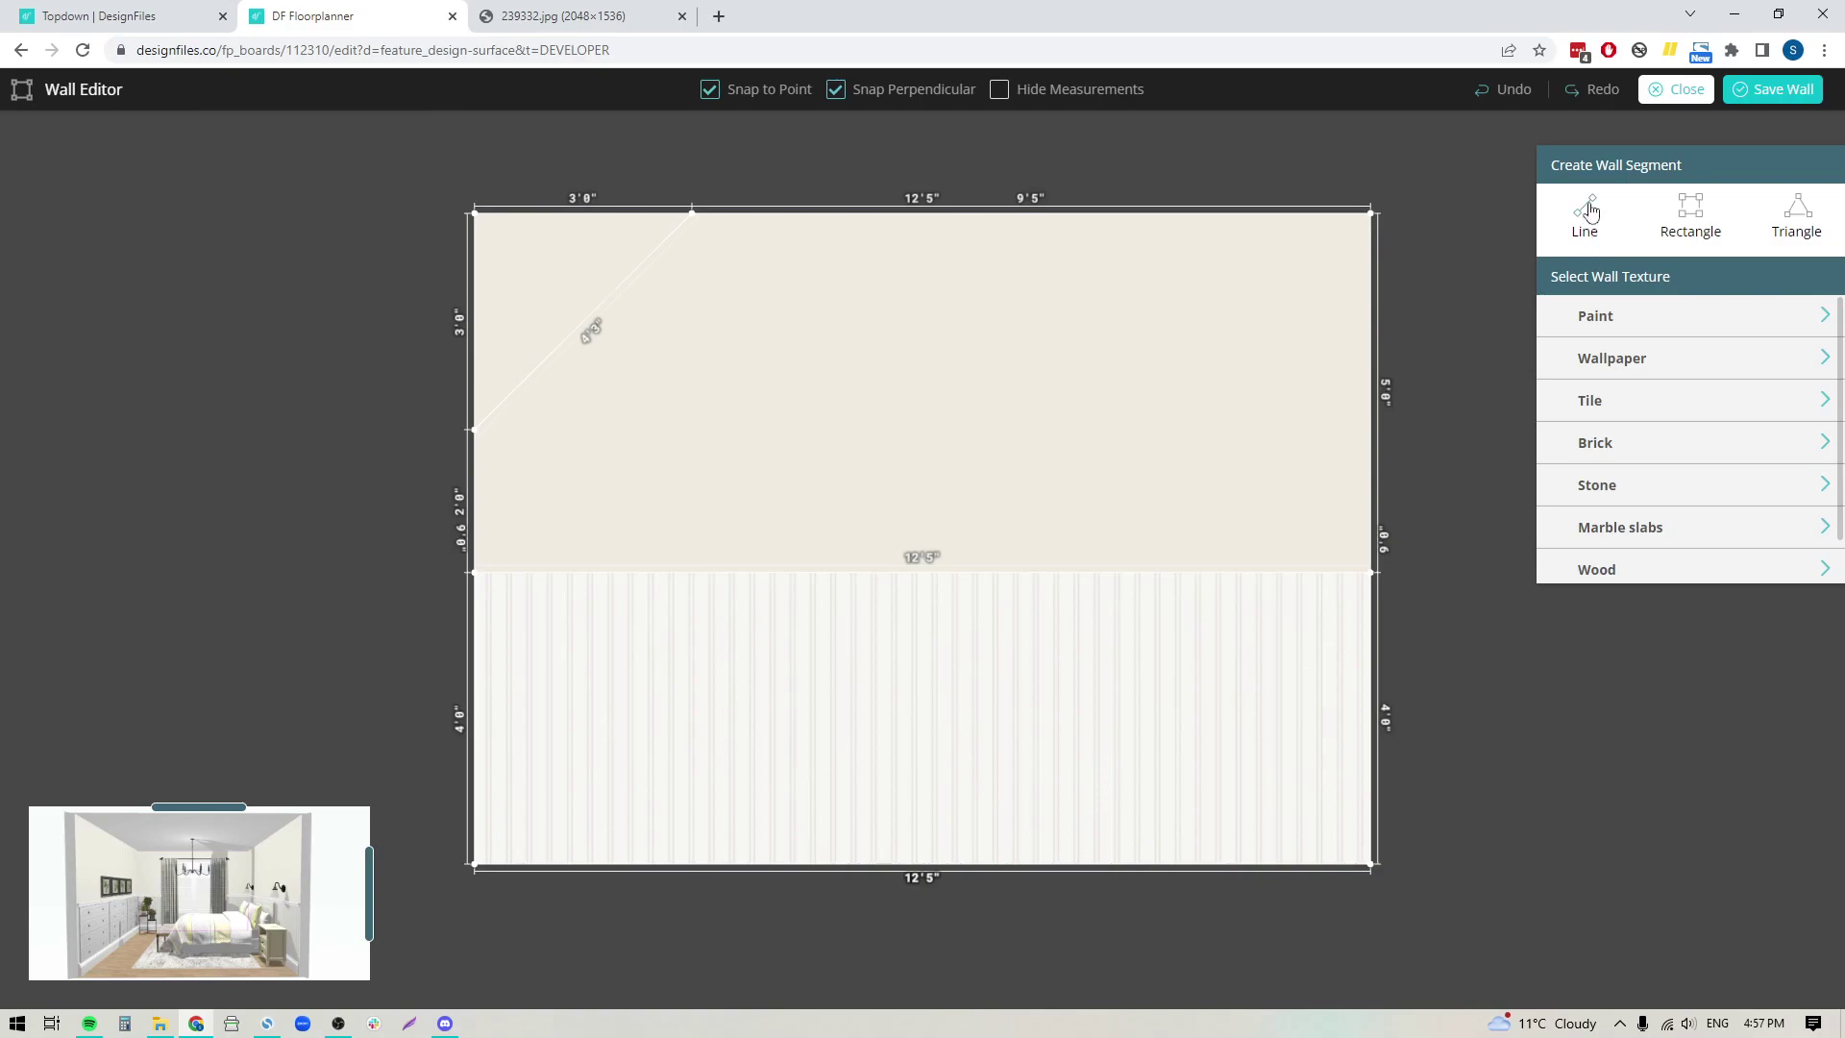
left_click(1370, 213)
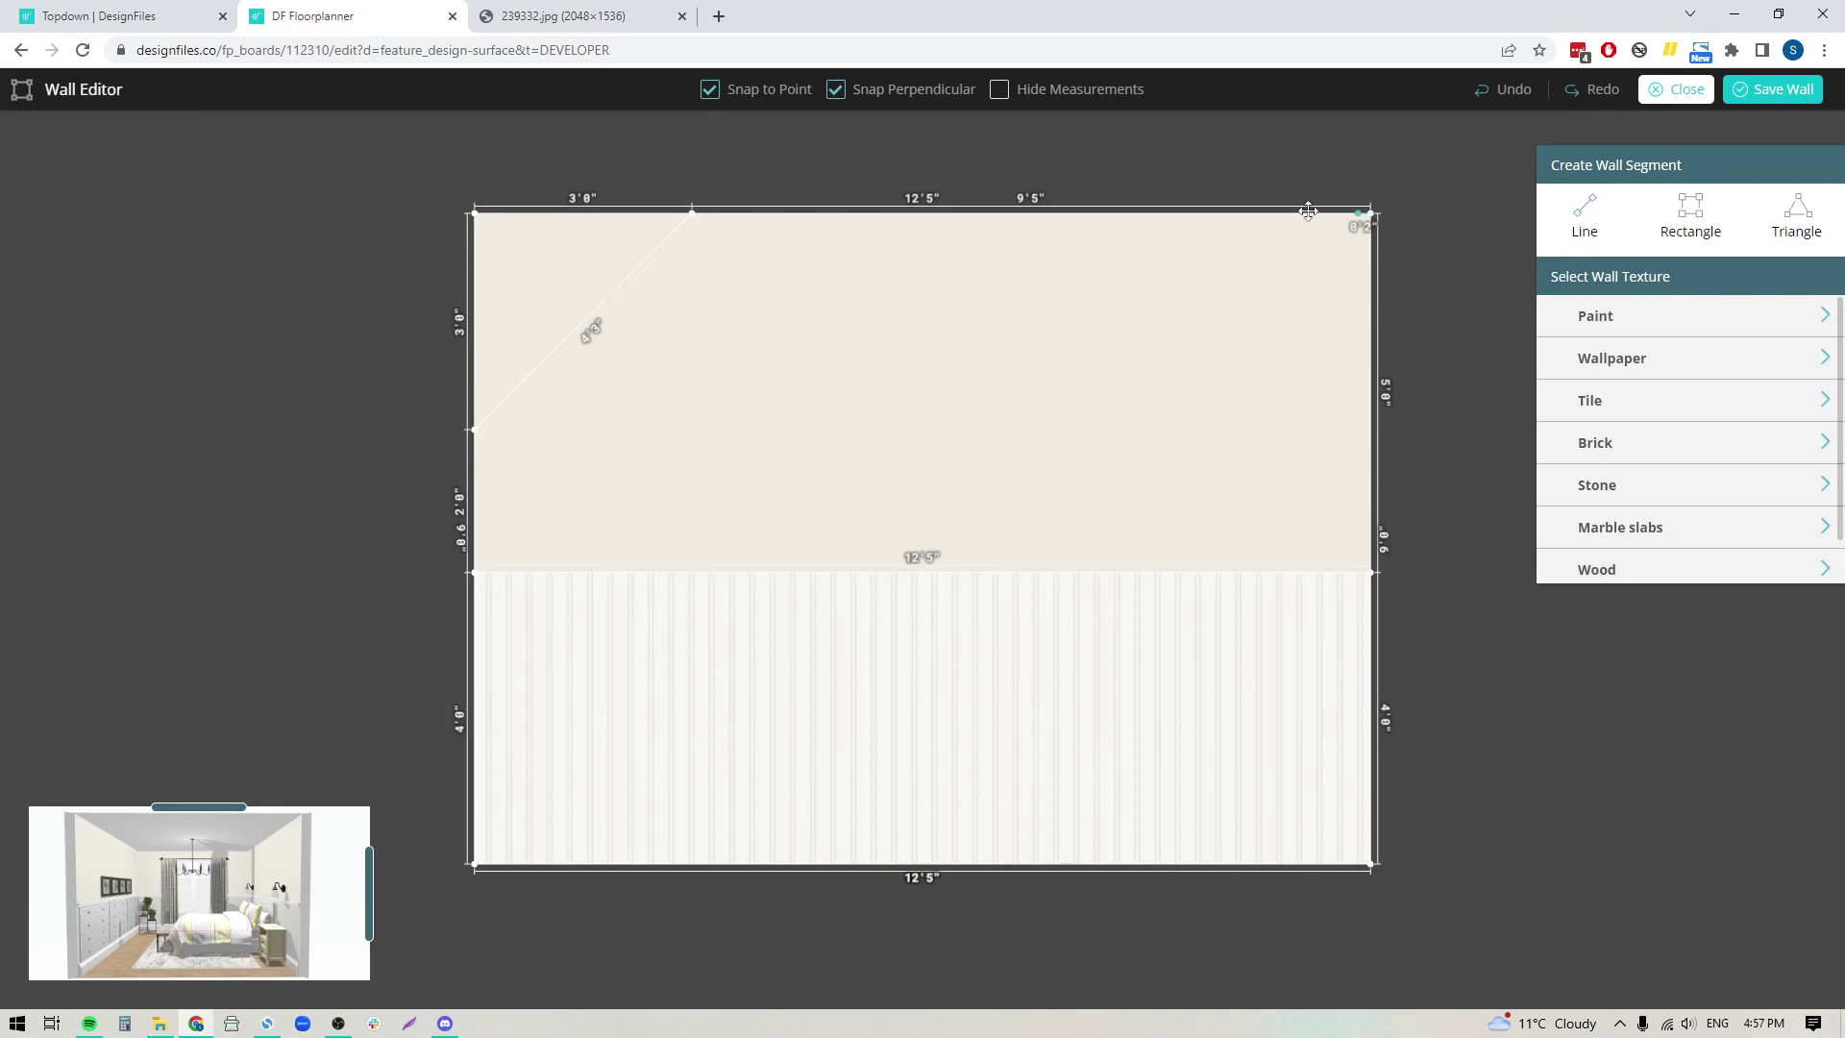
left_click(1156, 212)
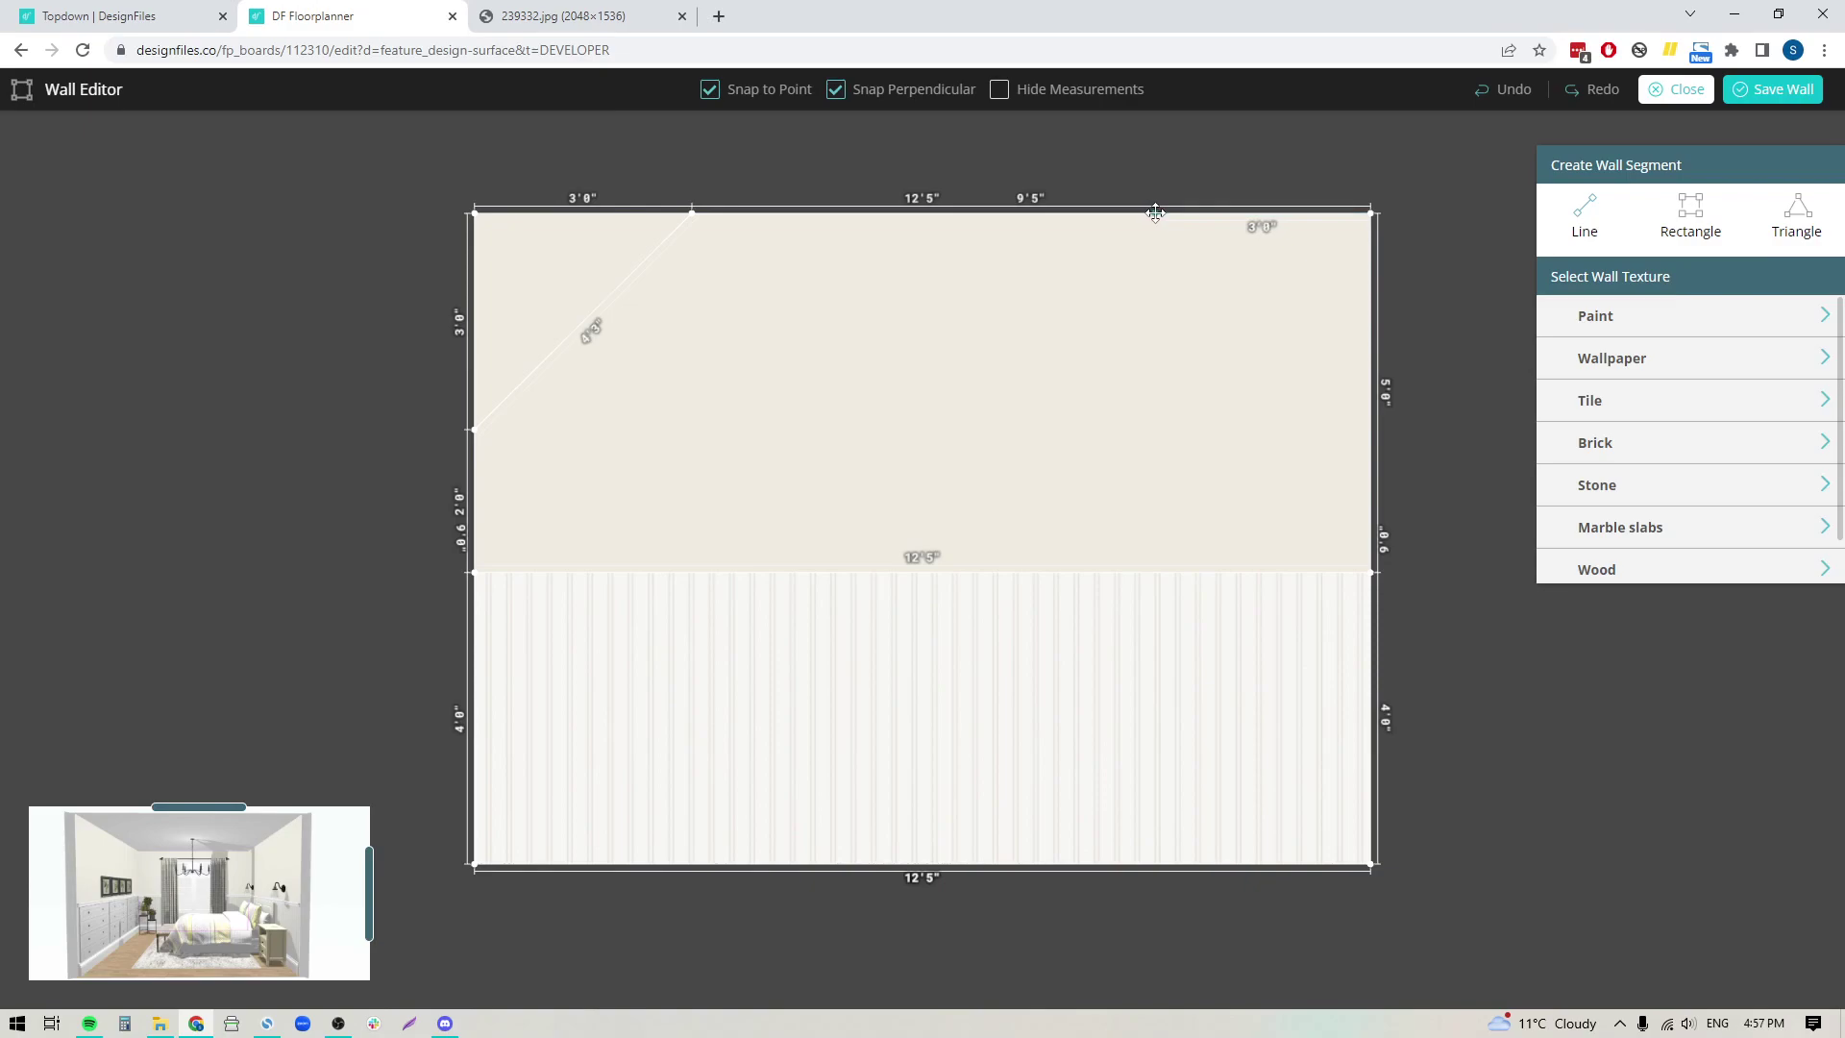
left_click(1371, 420)
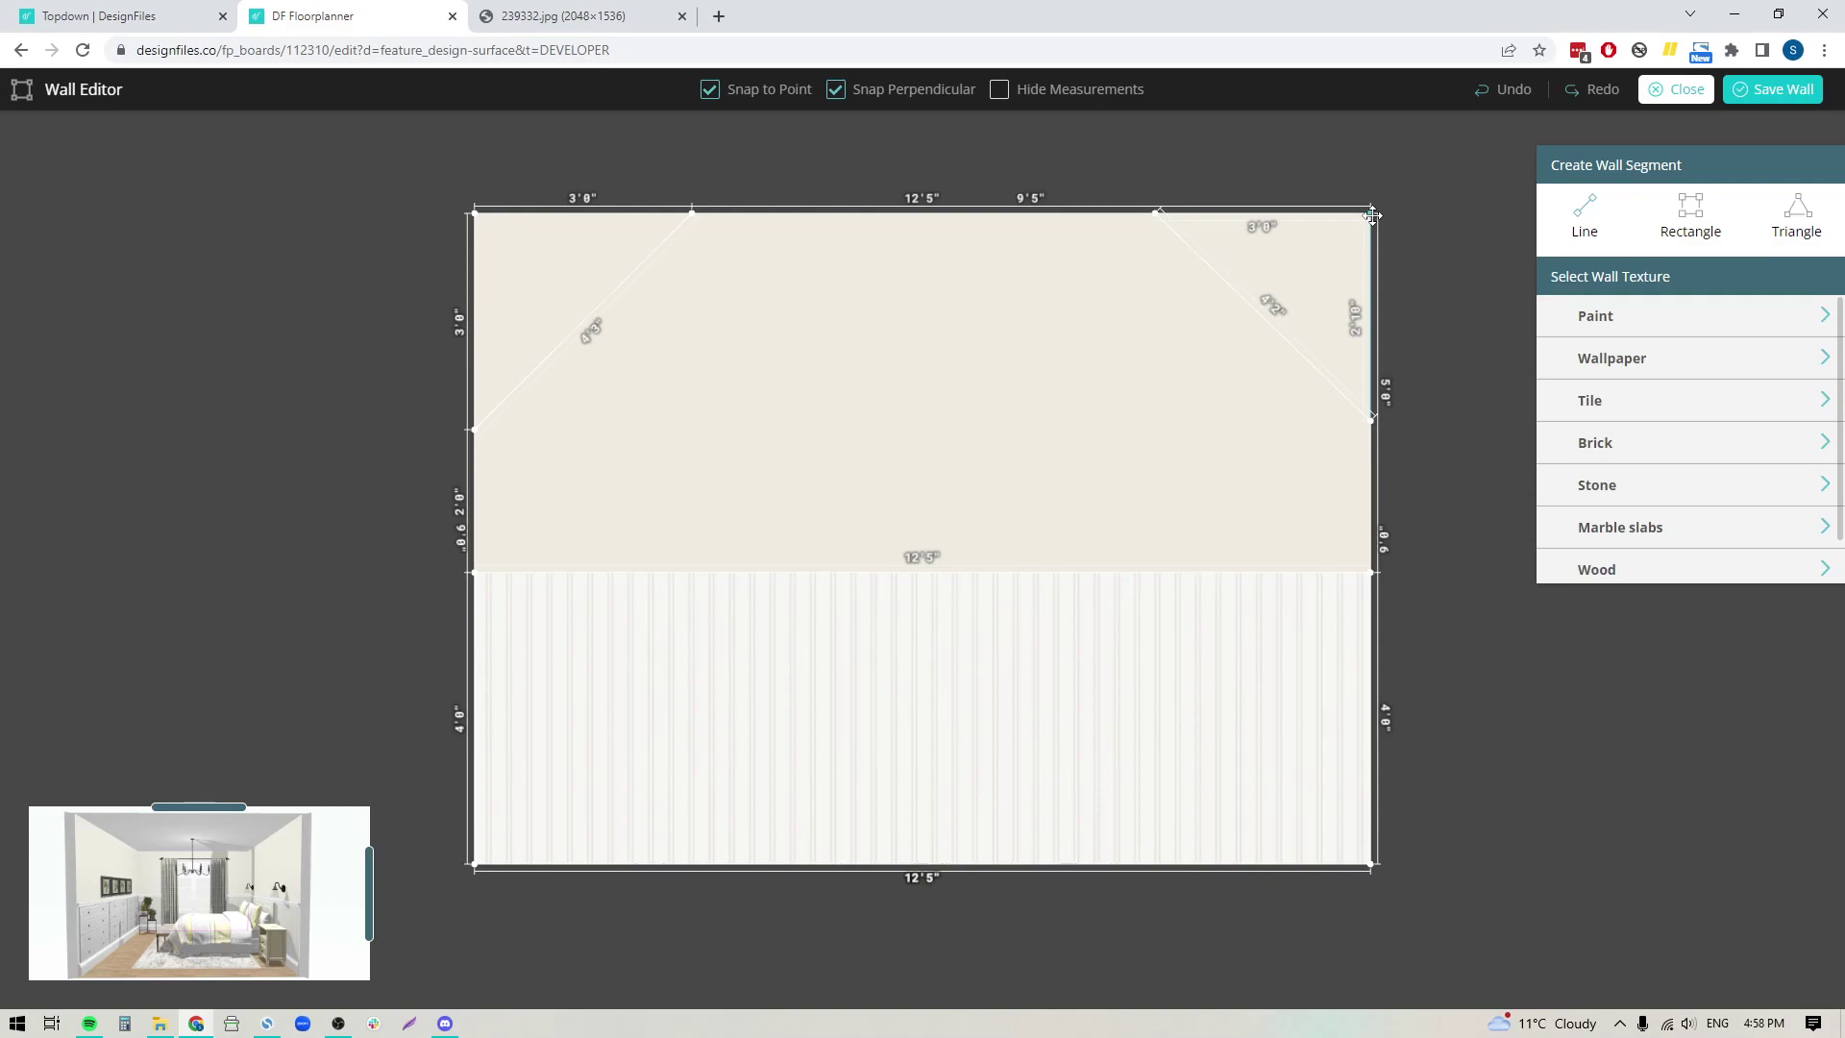
left_click(1372, 215)
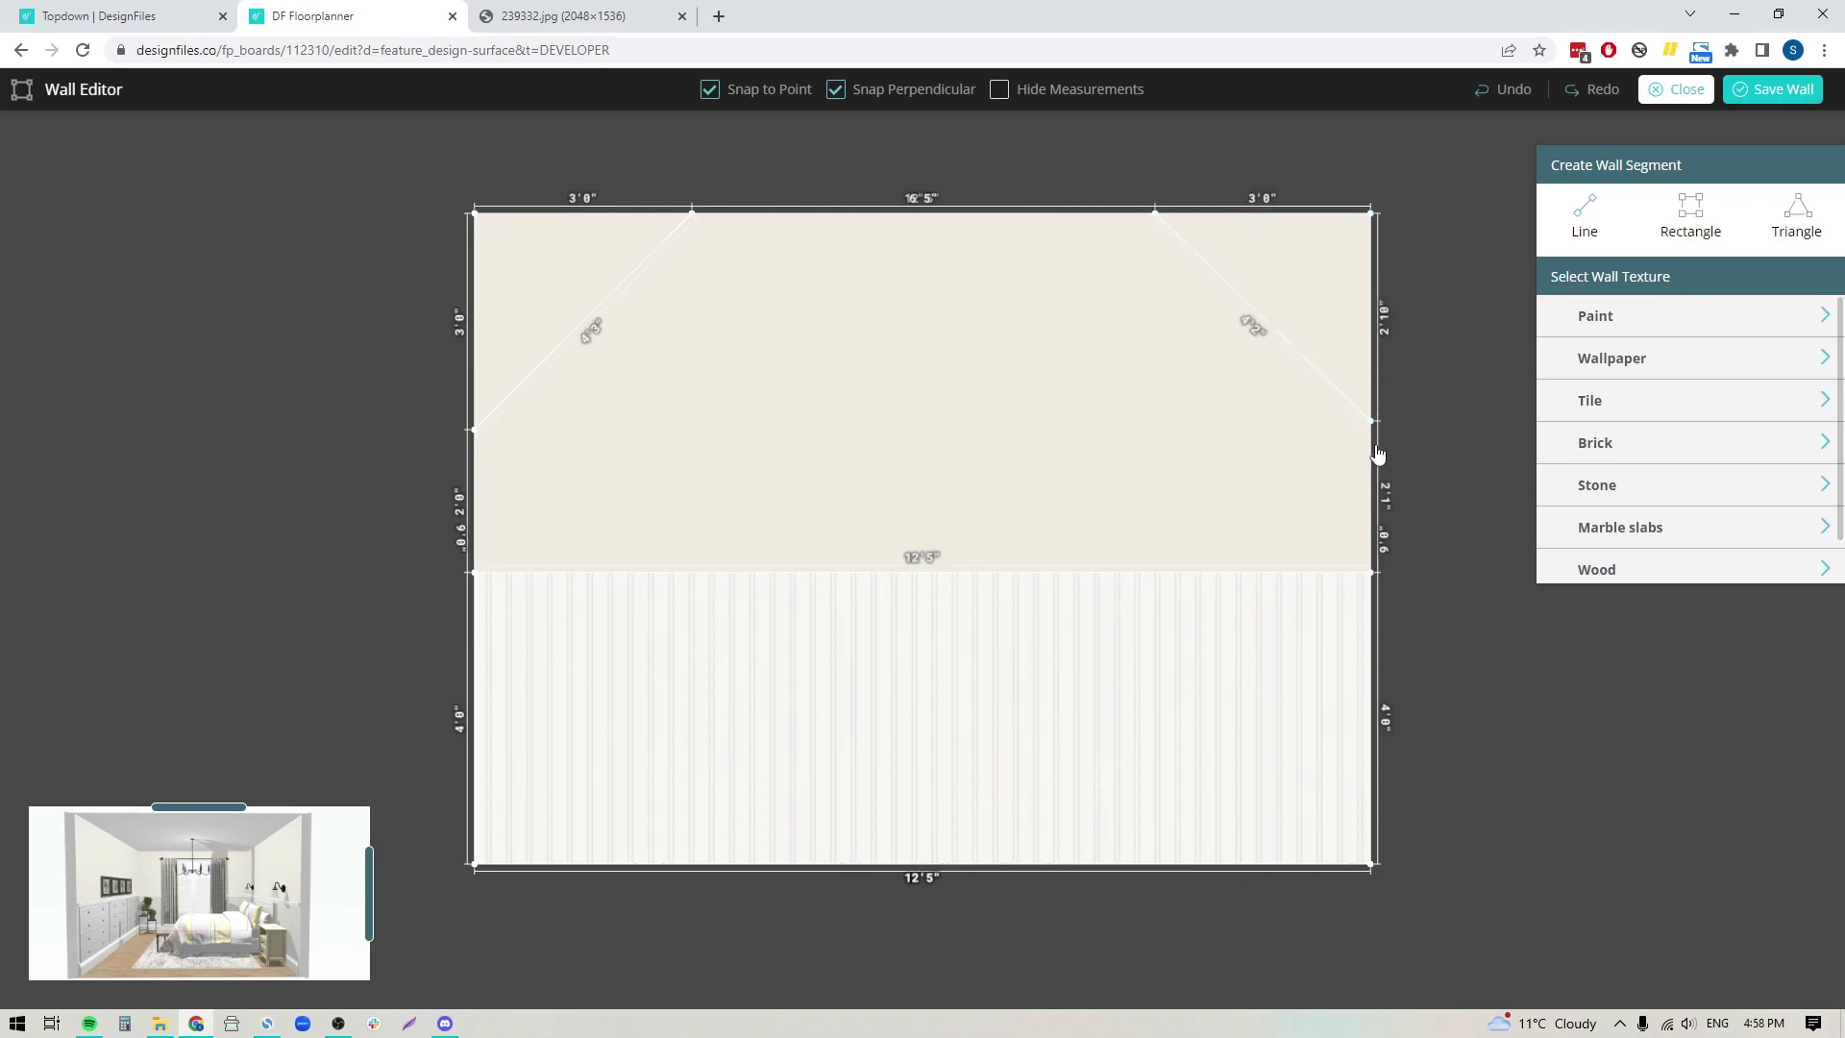
left_click_drag(1371, 421, 1371, 430)
Step: Paint the wall's upper-right triangle with Benjamin Moore Ultra White
left_click(1590, 327)
left_click(1592, 315)
left_click(1591, 327)
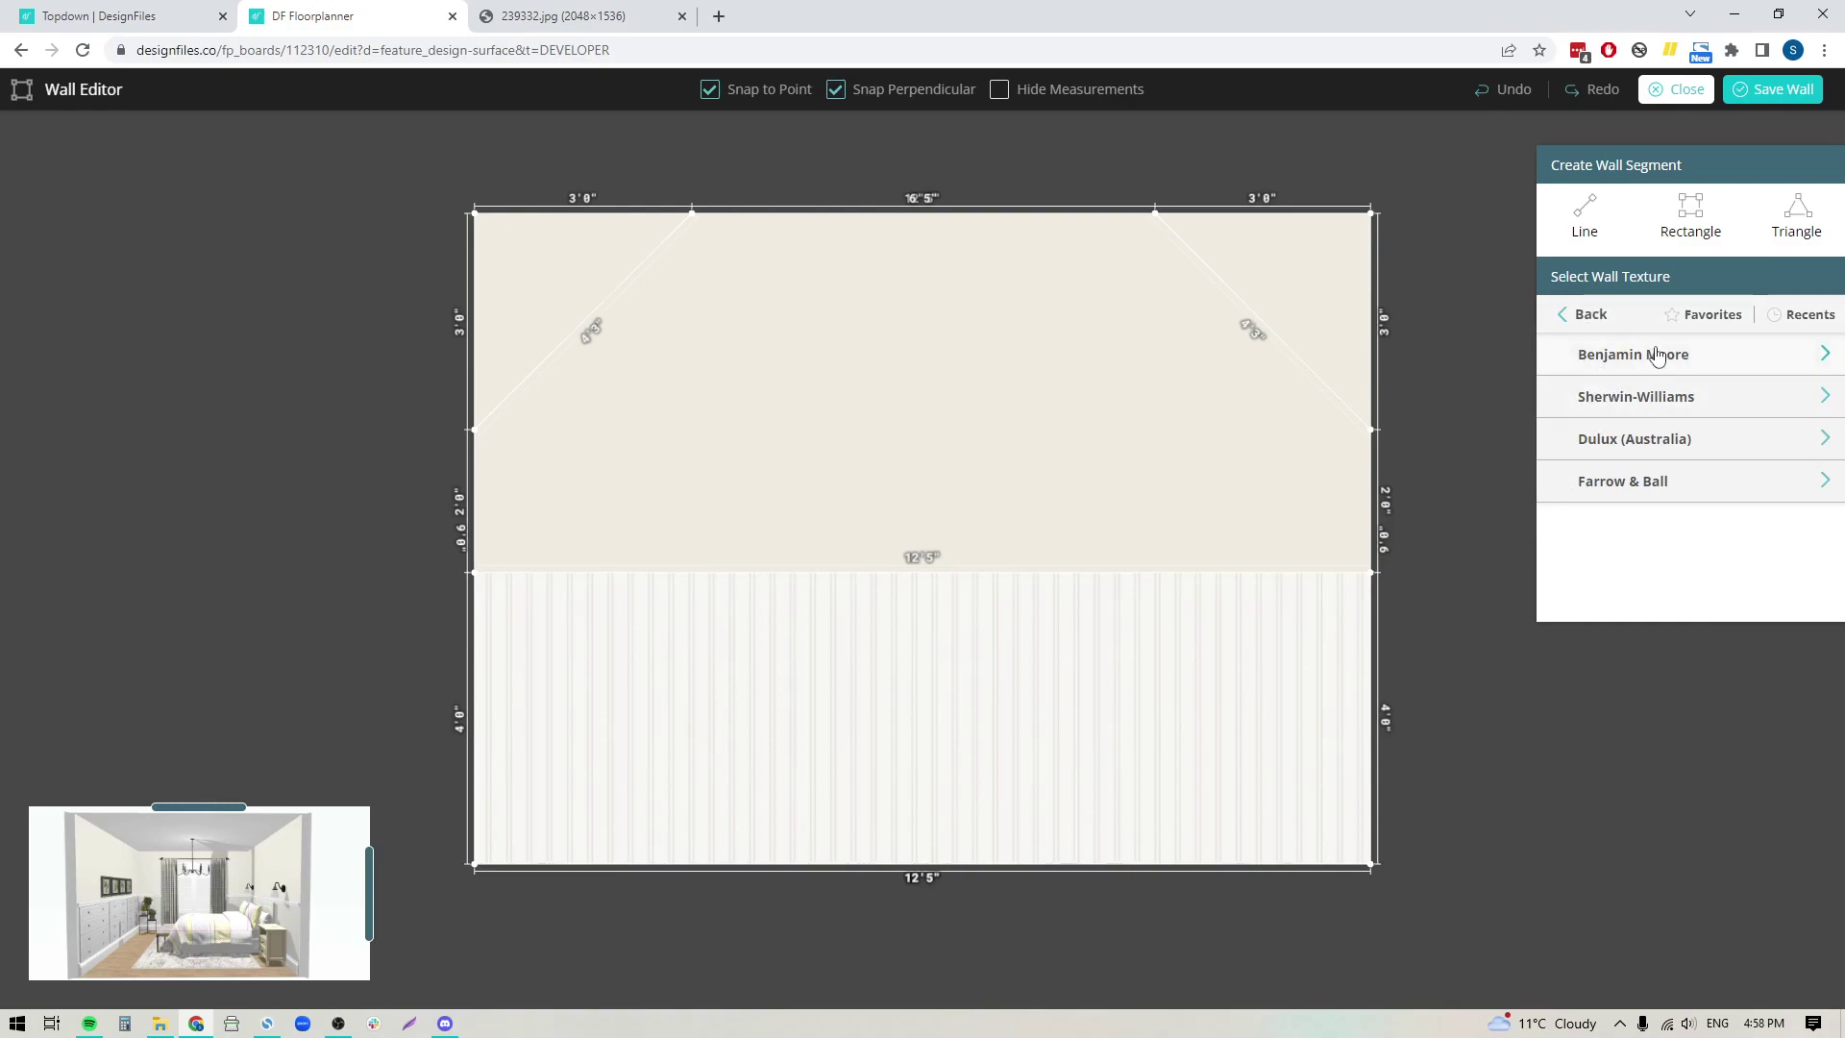
left_click(1614, 354)
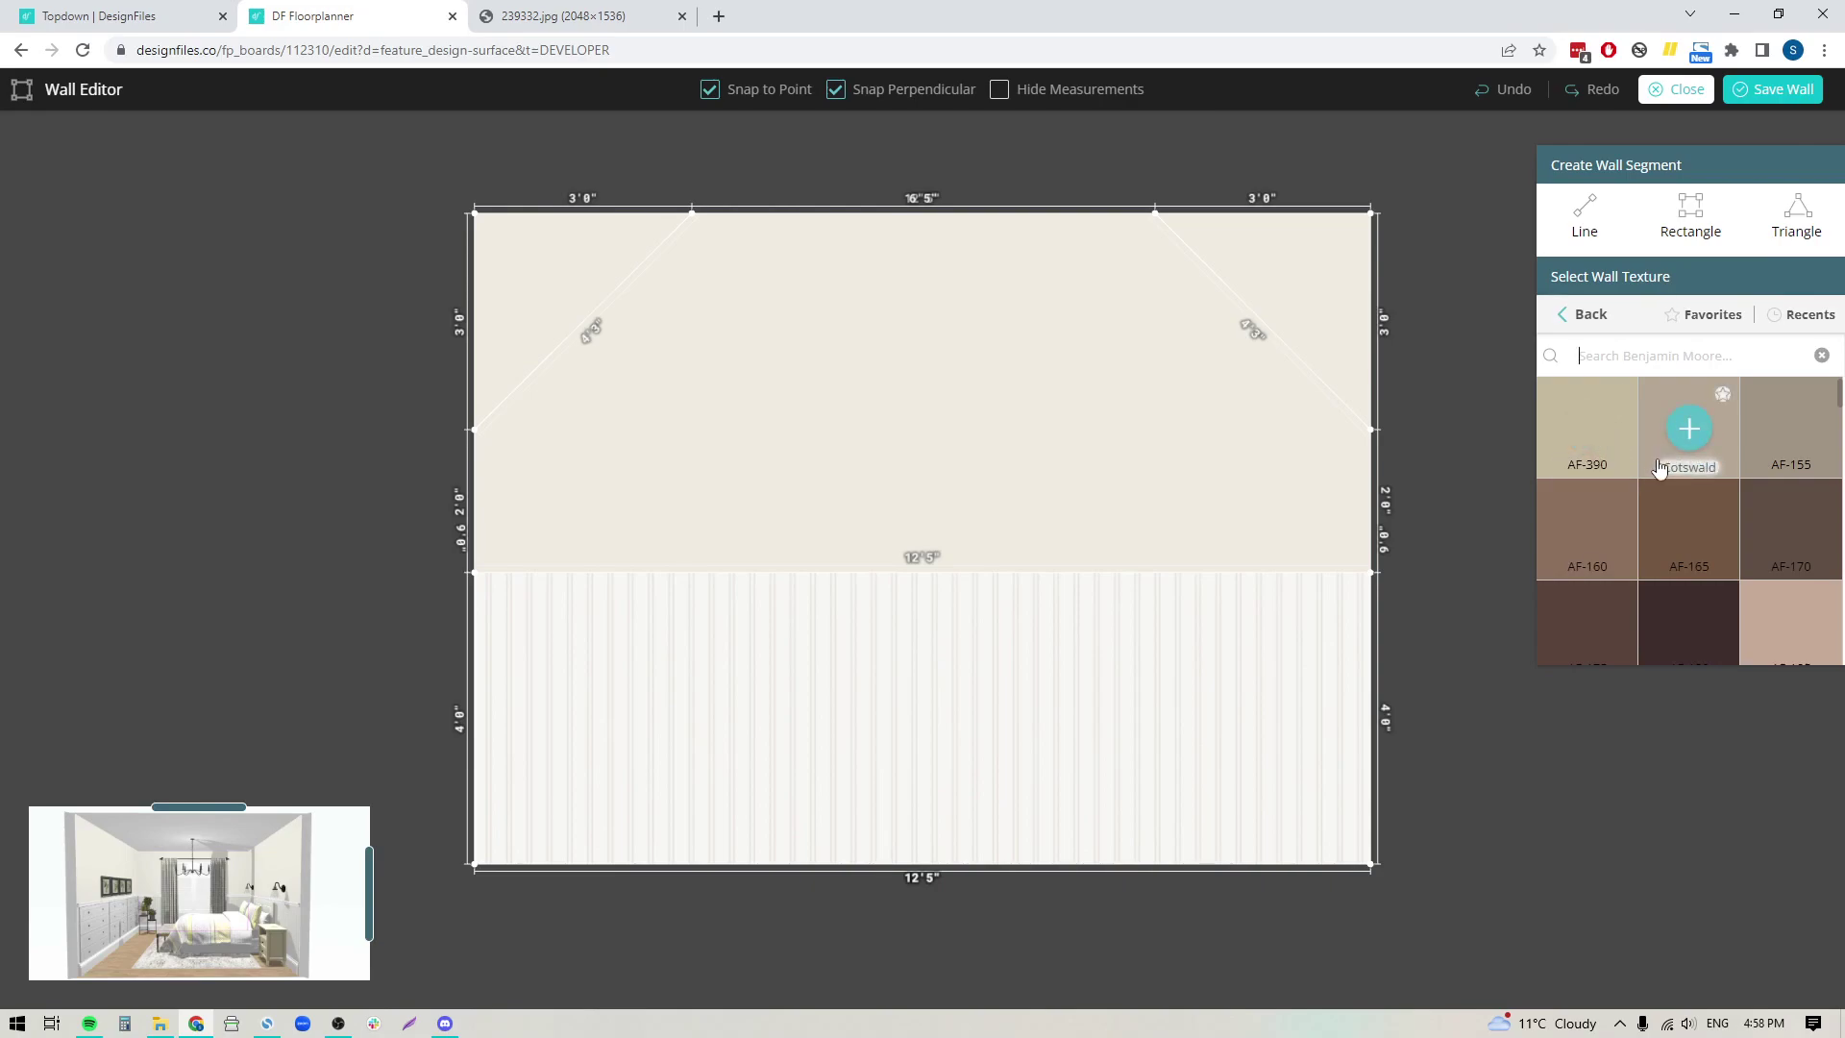
type("ultra white")
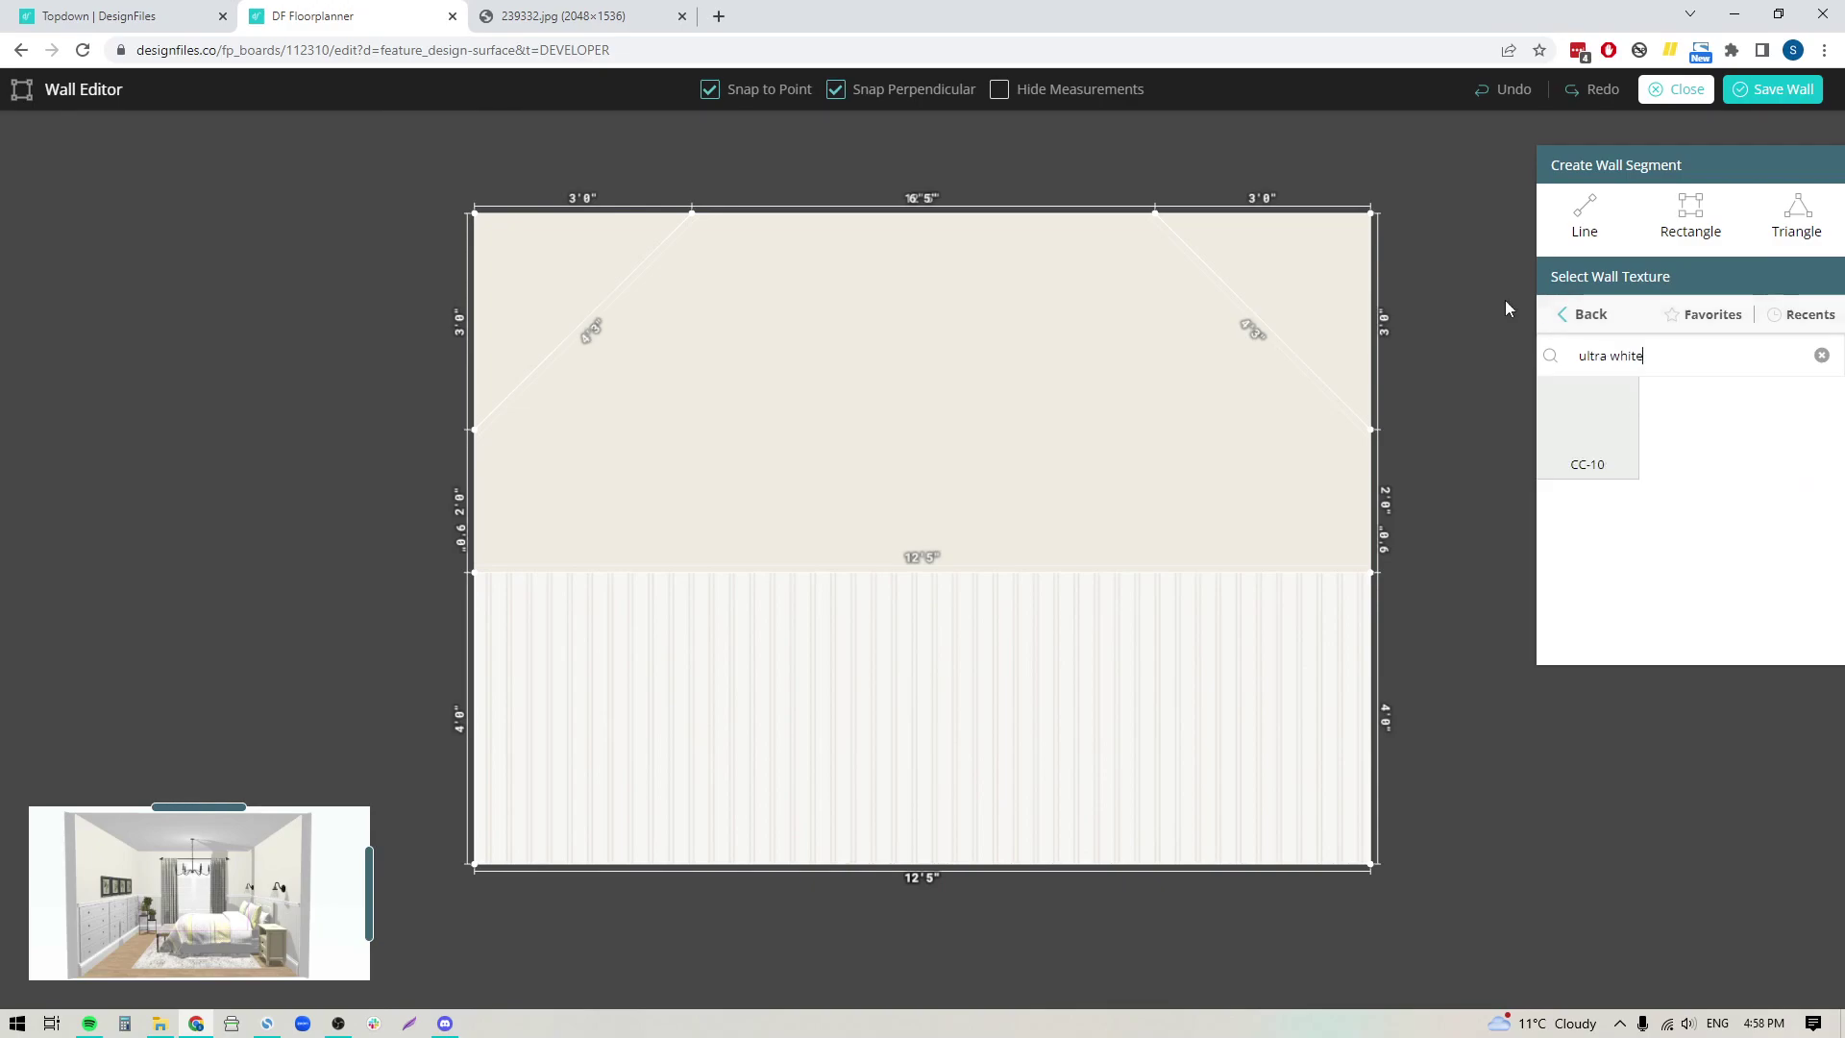
mouse_move(1587, 430)
left_click(1586, 431)
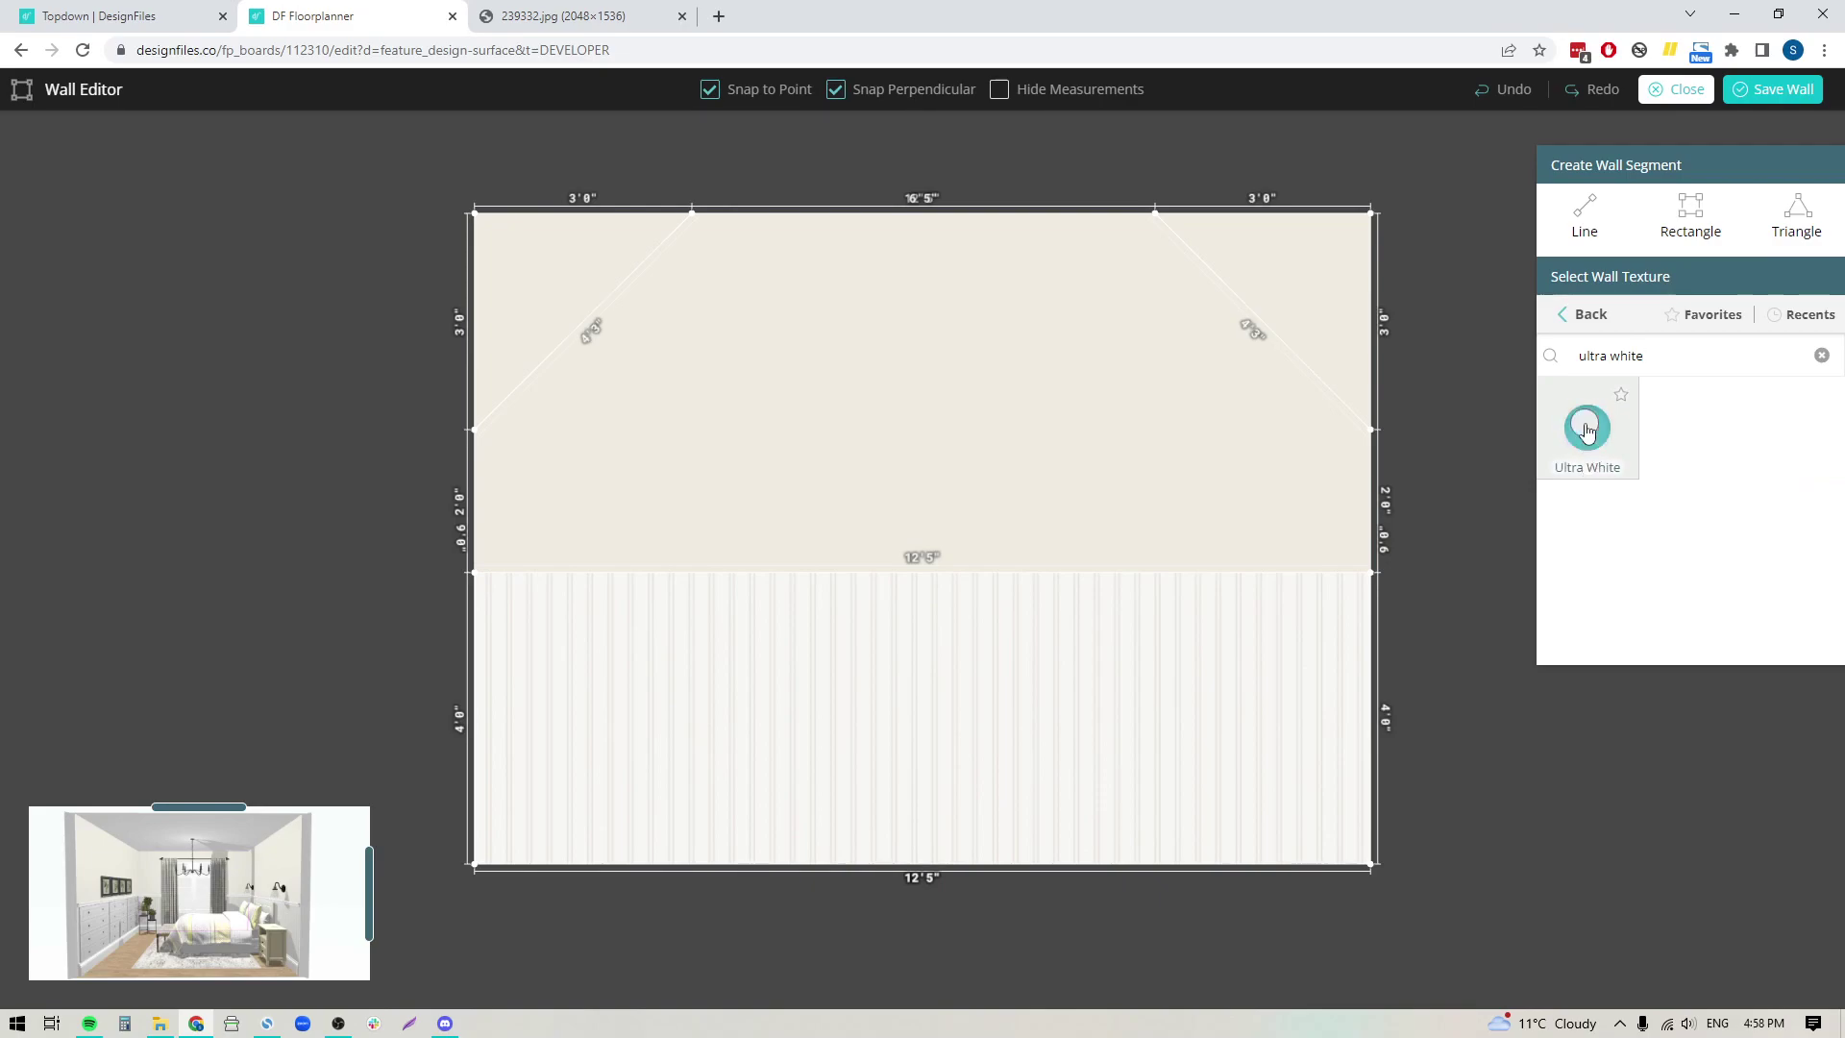
left_click(1311, 285)
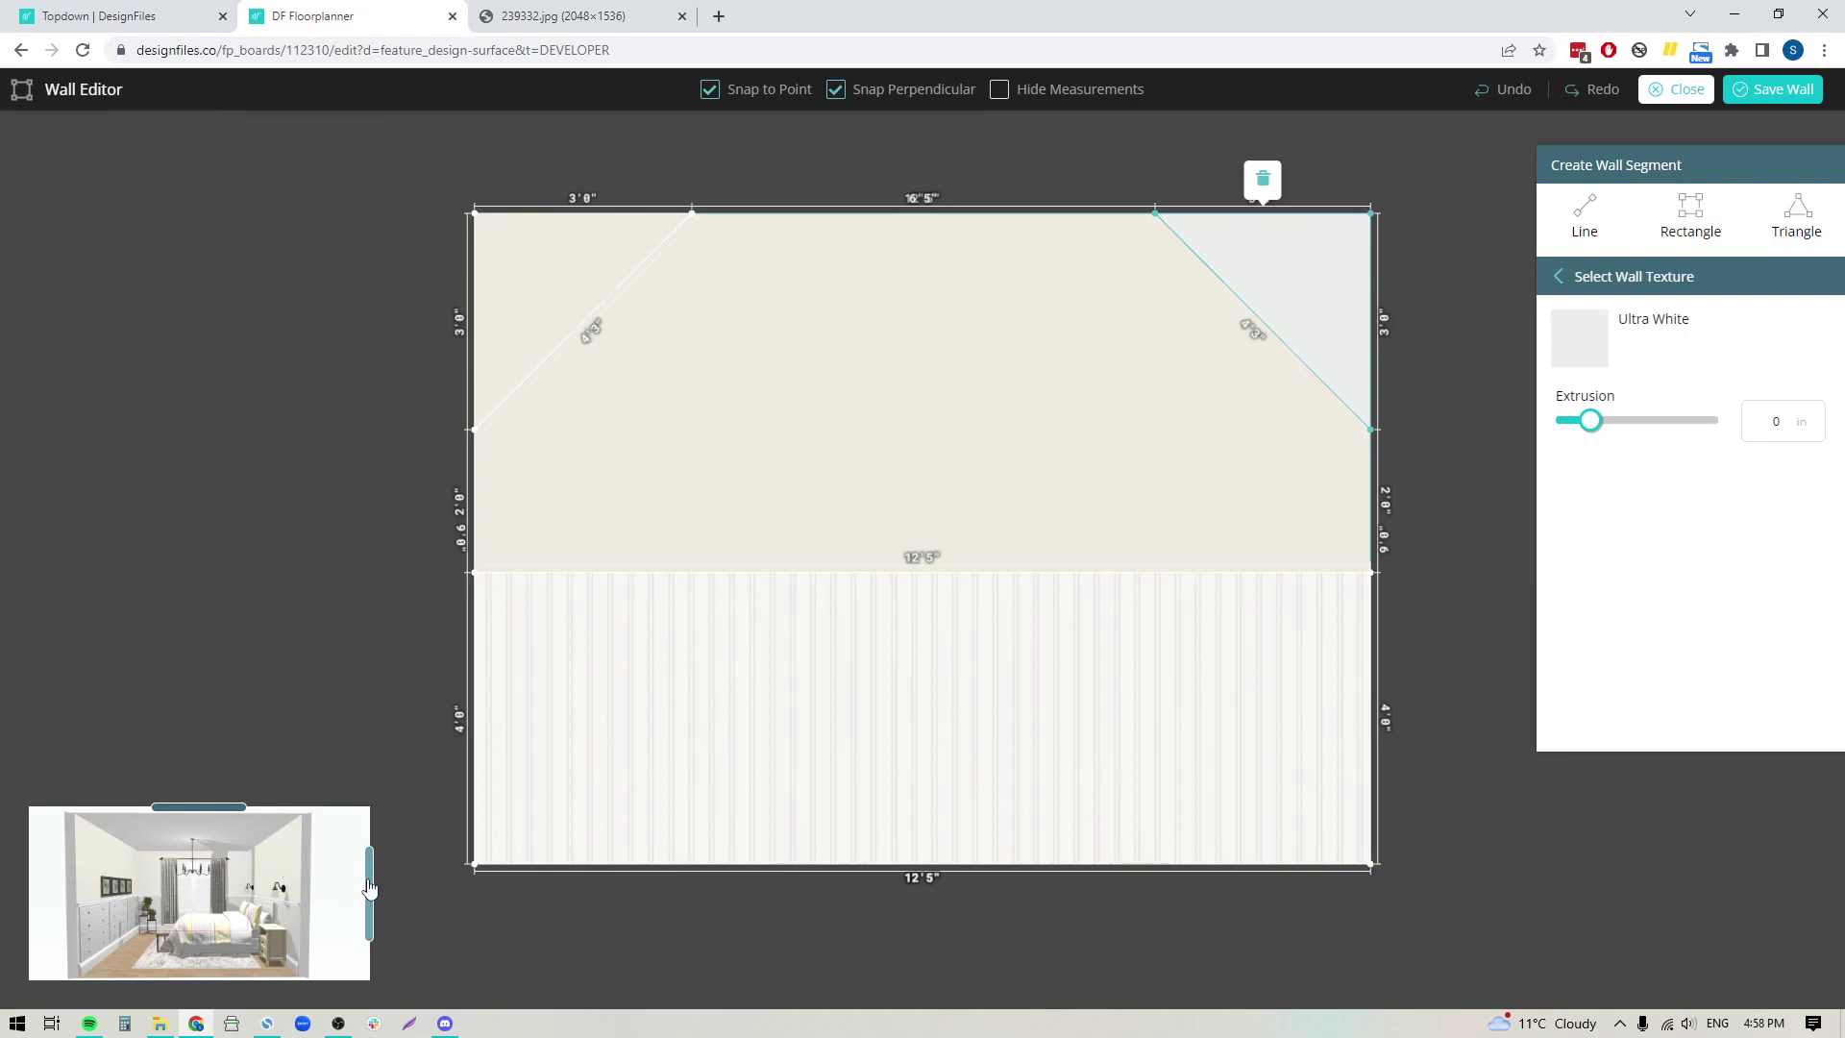
Step: Try a 24 in extrusion on the upper-right triangle with the room preview enlarged
left_click(275, 859)
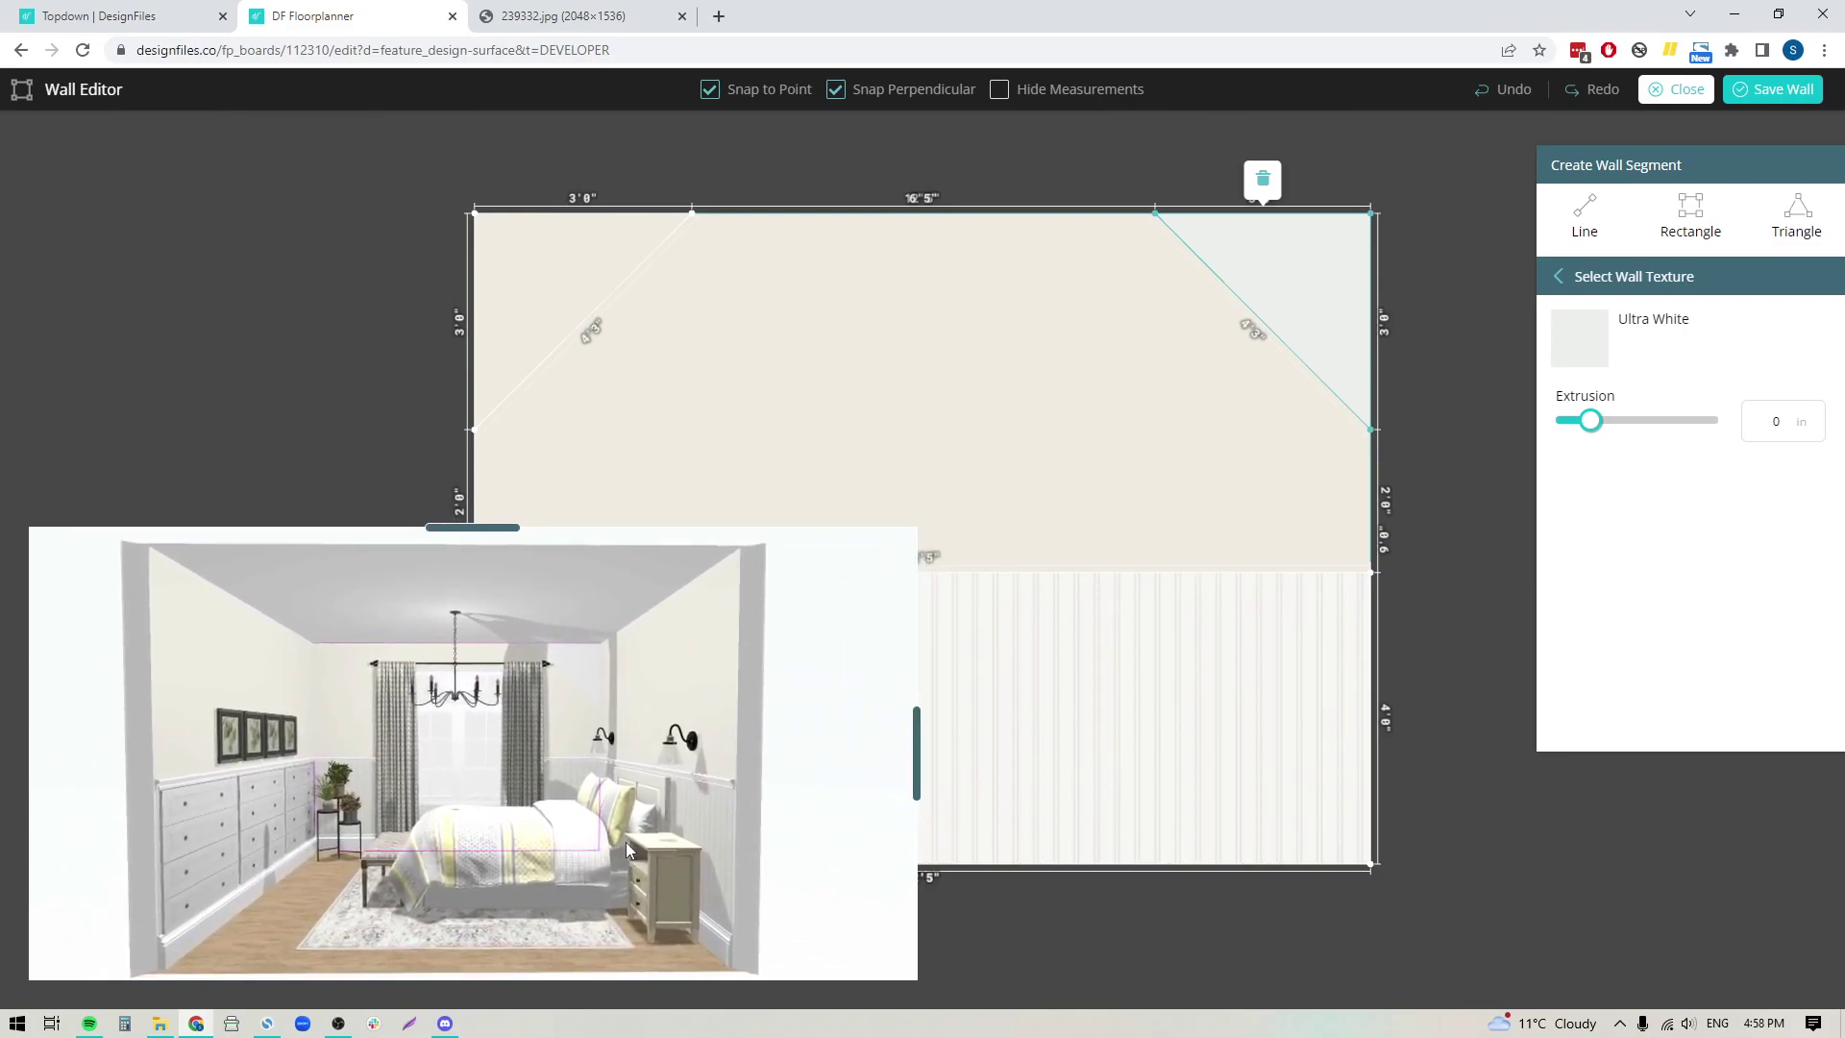
left_click(1762, 427)
type("24")
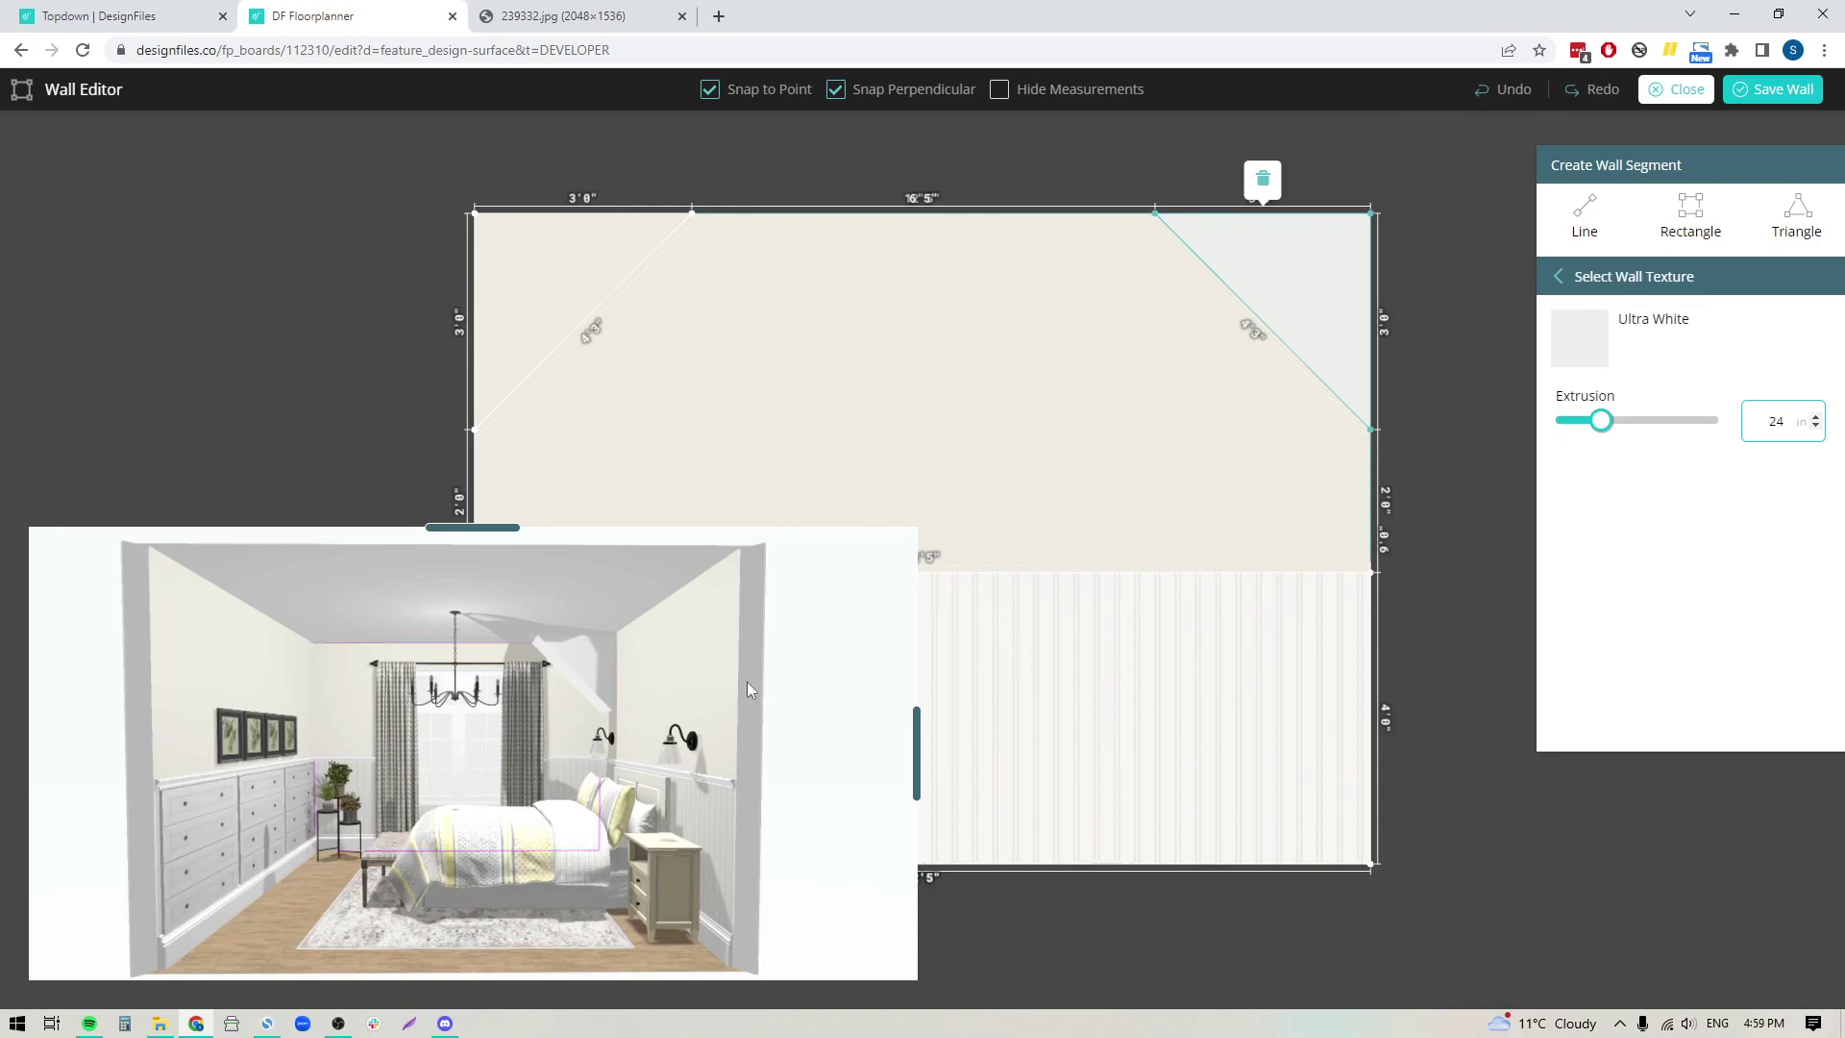
Step: Set the upper-right triangle's extrusion to 144 in, then shrink the room preview and deselect the triangle
double_click(1787, 426)
type("144")
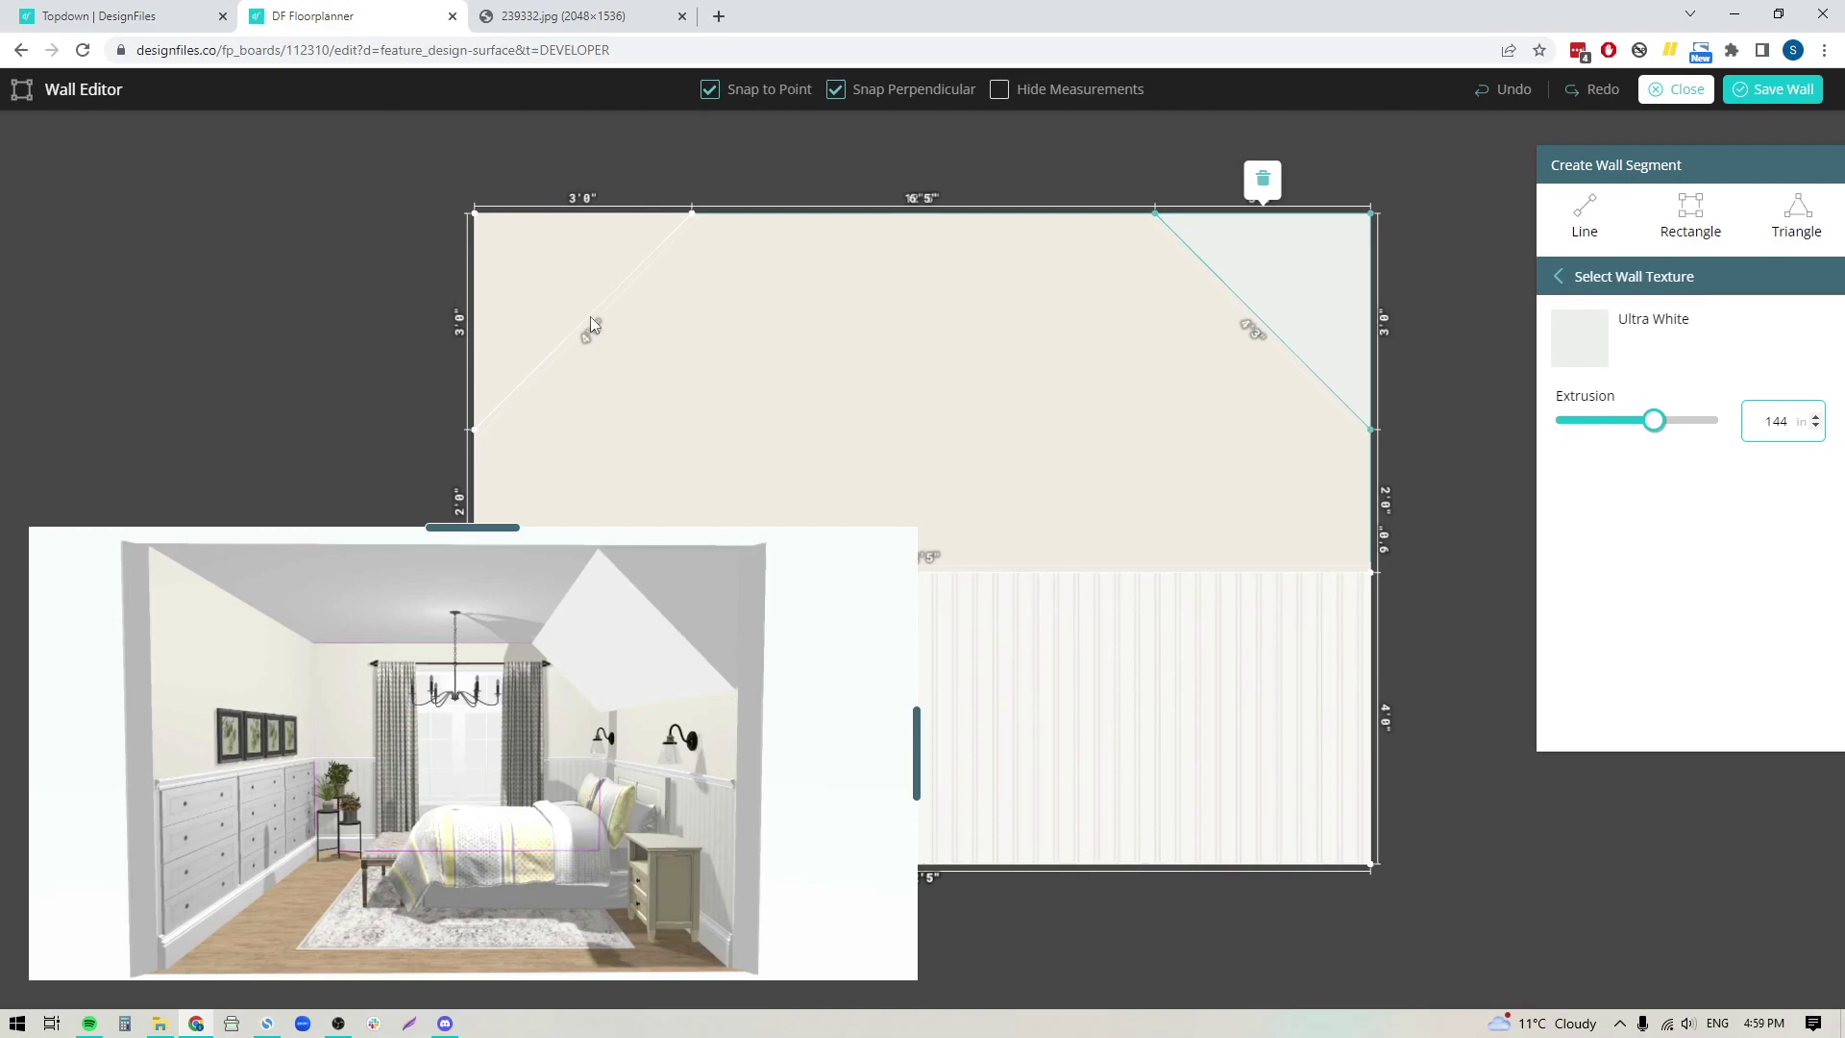
left_click_drag(913, 753, 700, 753)
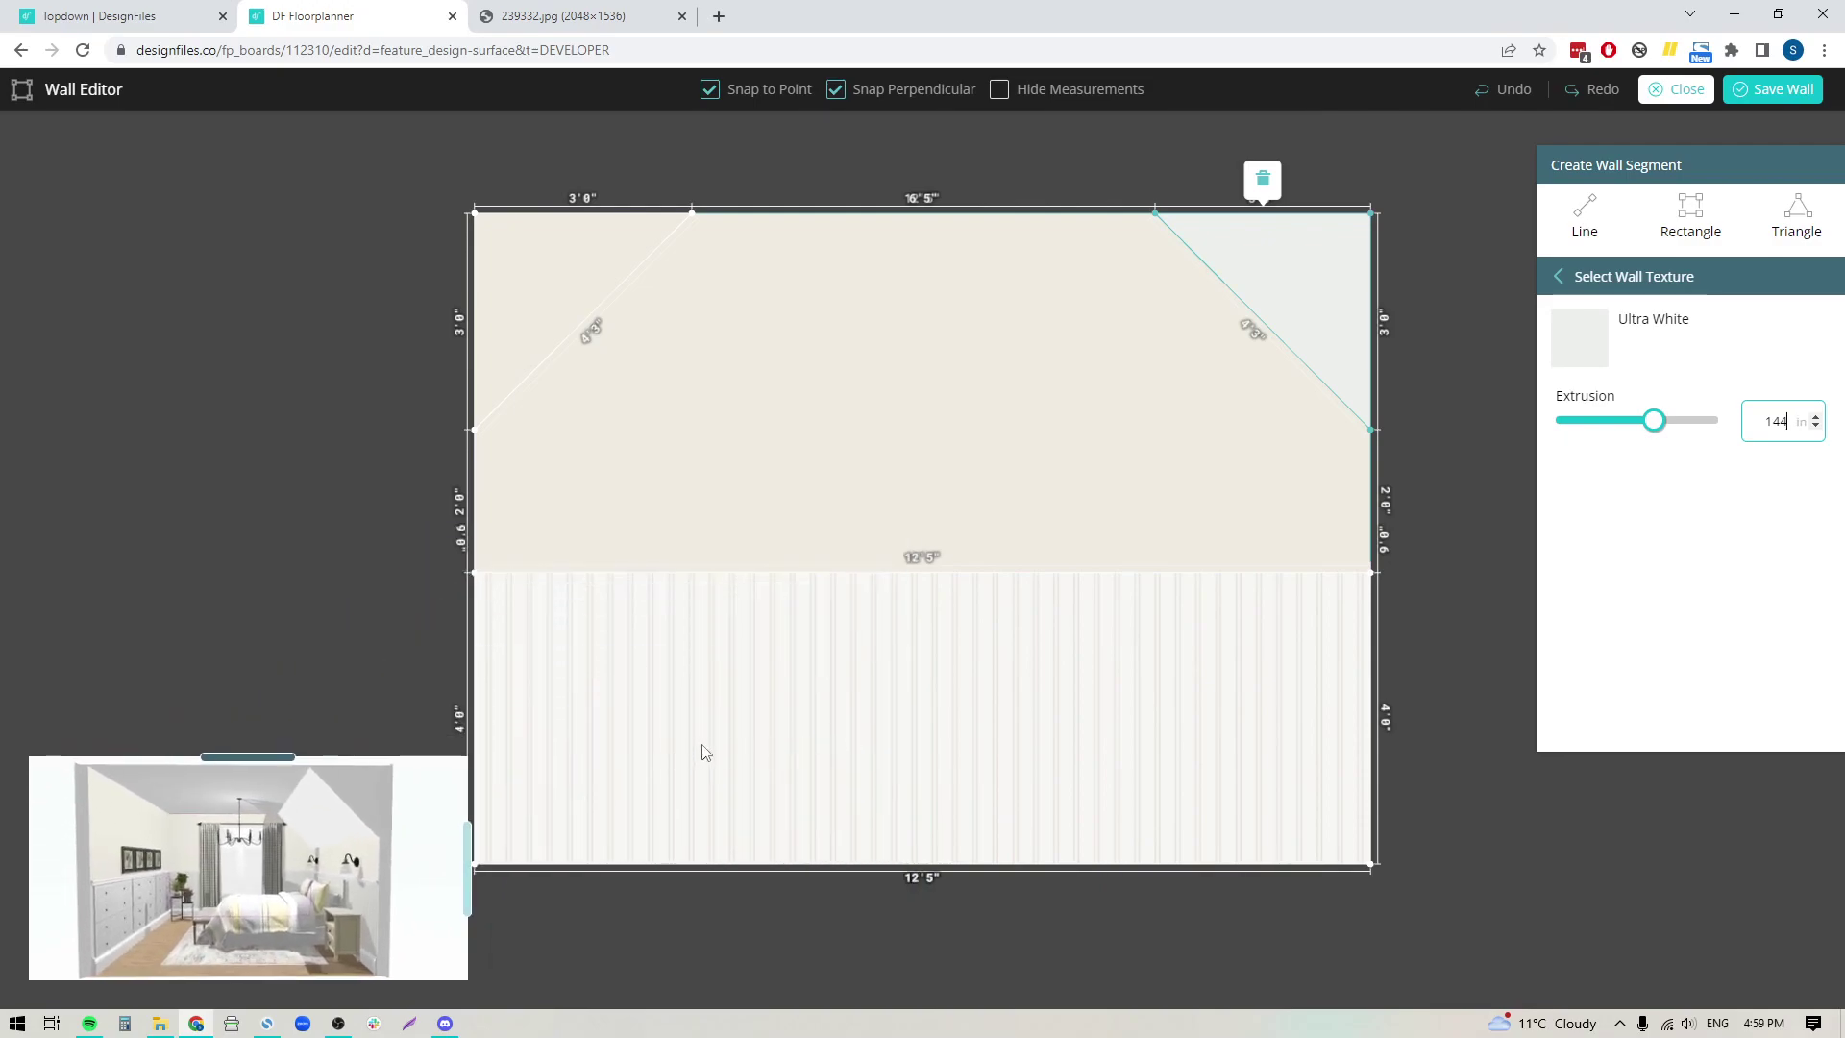
left_click(327, 351)
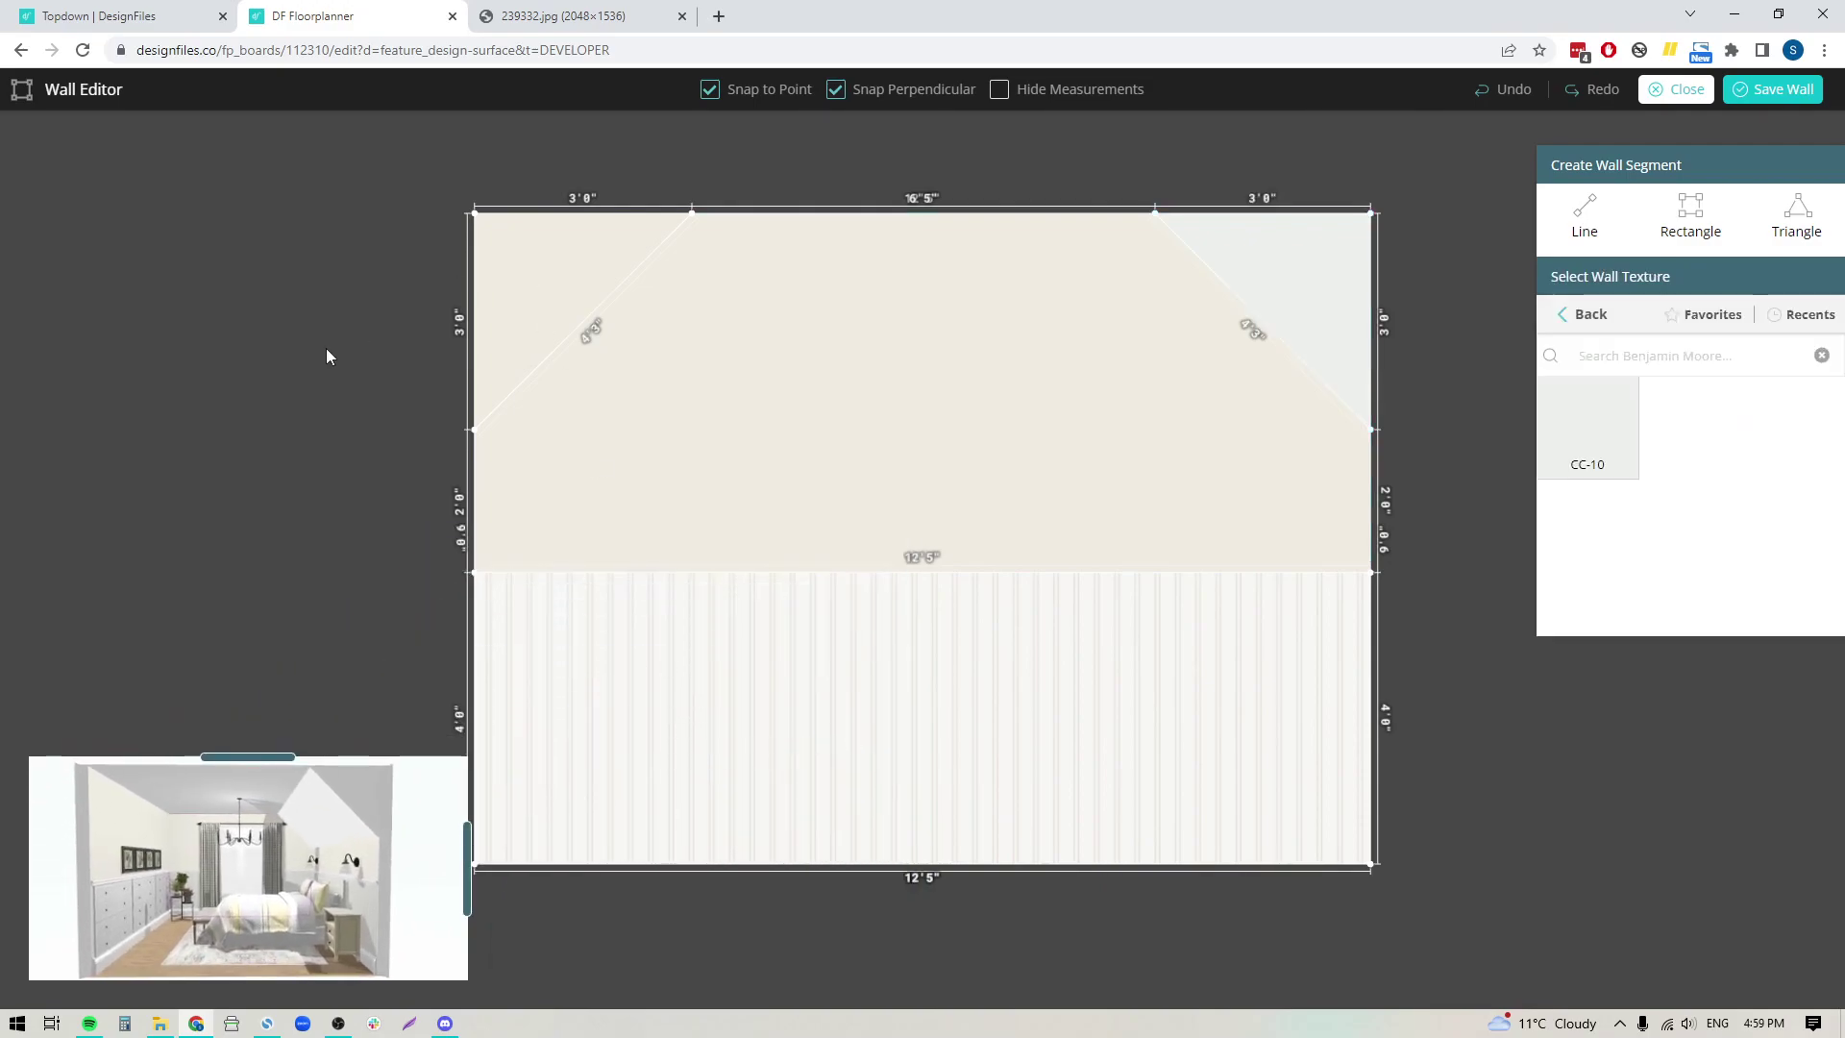
Step: Paint the wall's upper-left triangle with Benjamin Moore Ultra White
left_click(1590, 322)
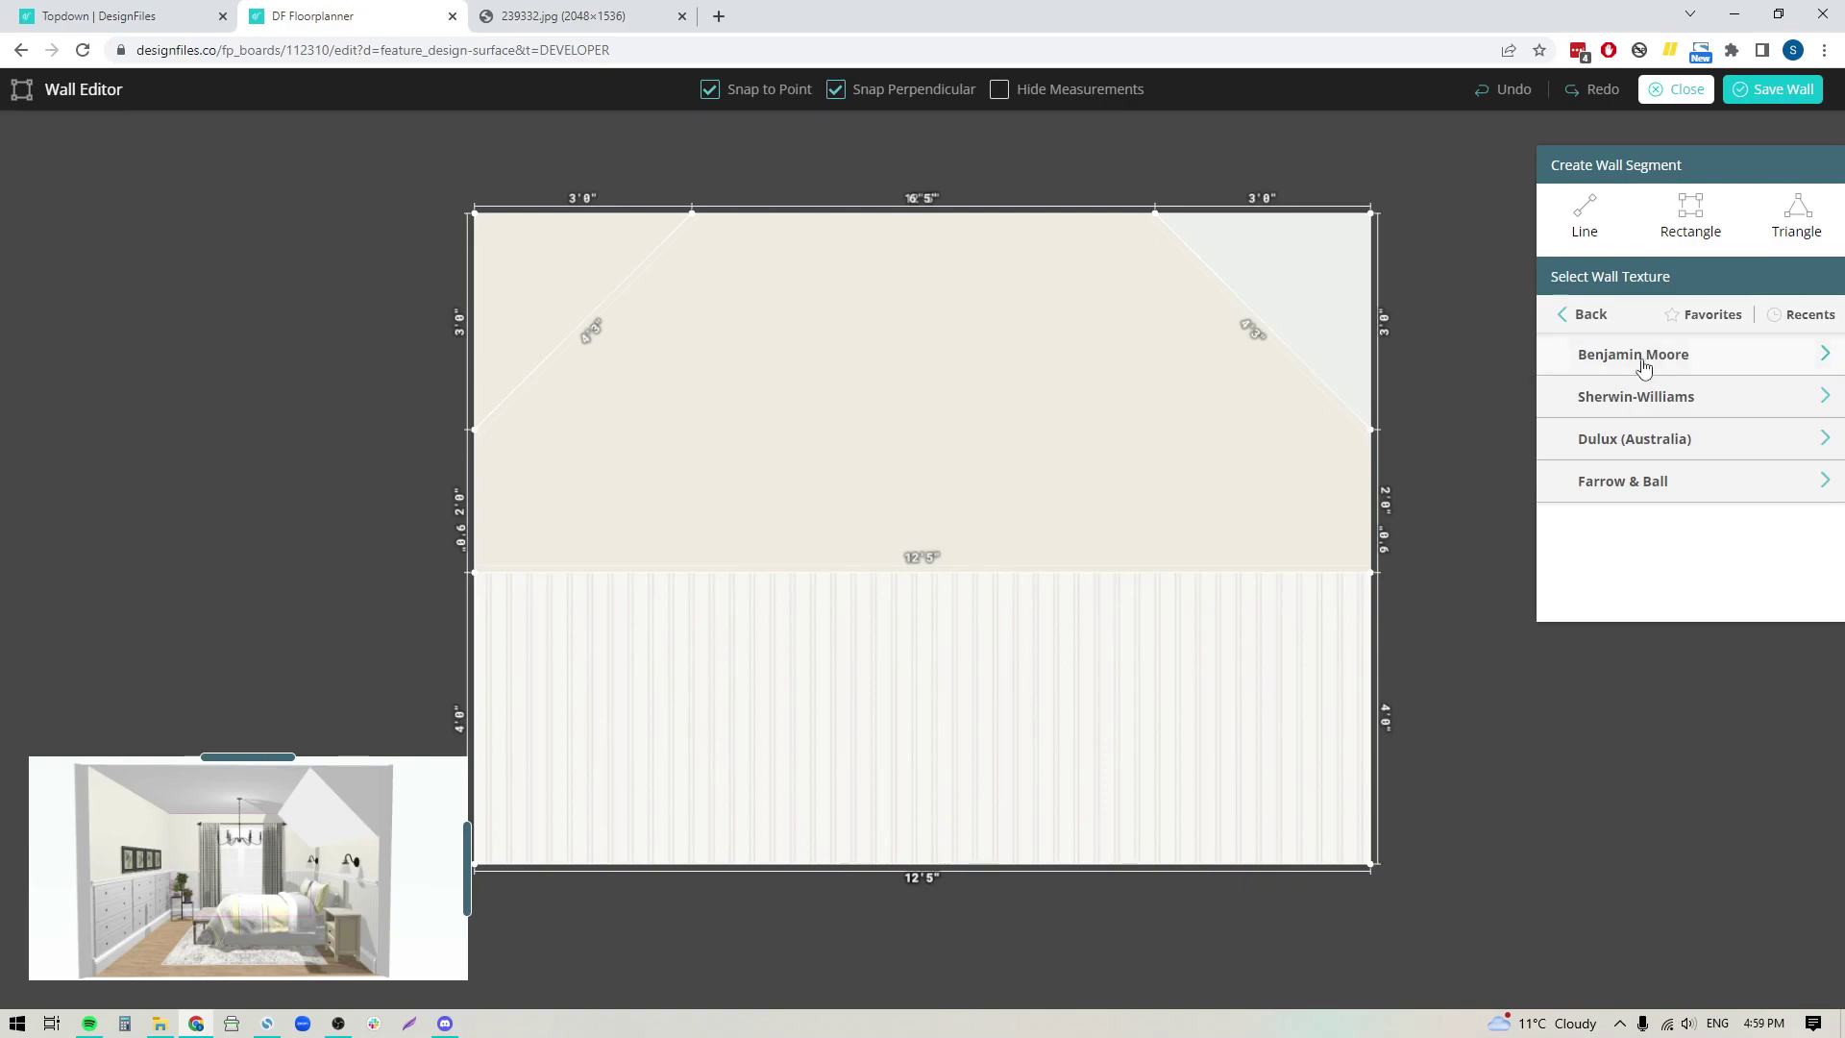
left_click(1645, 357)
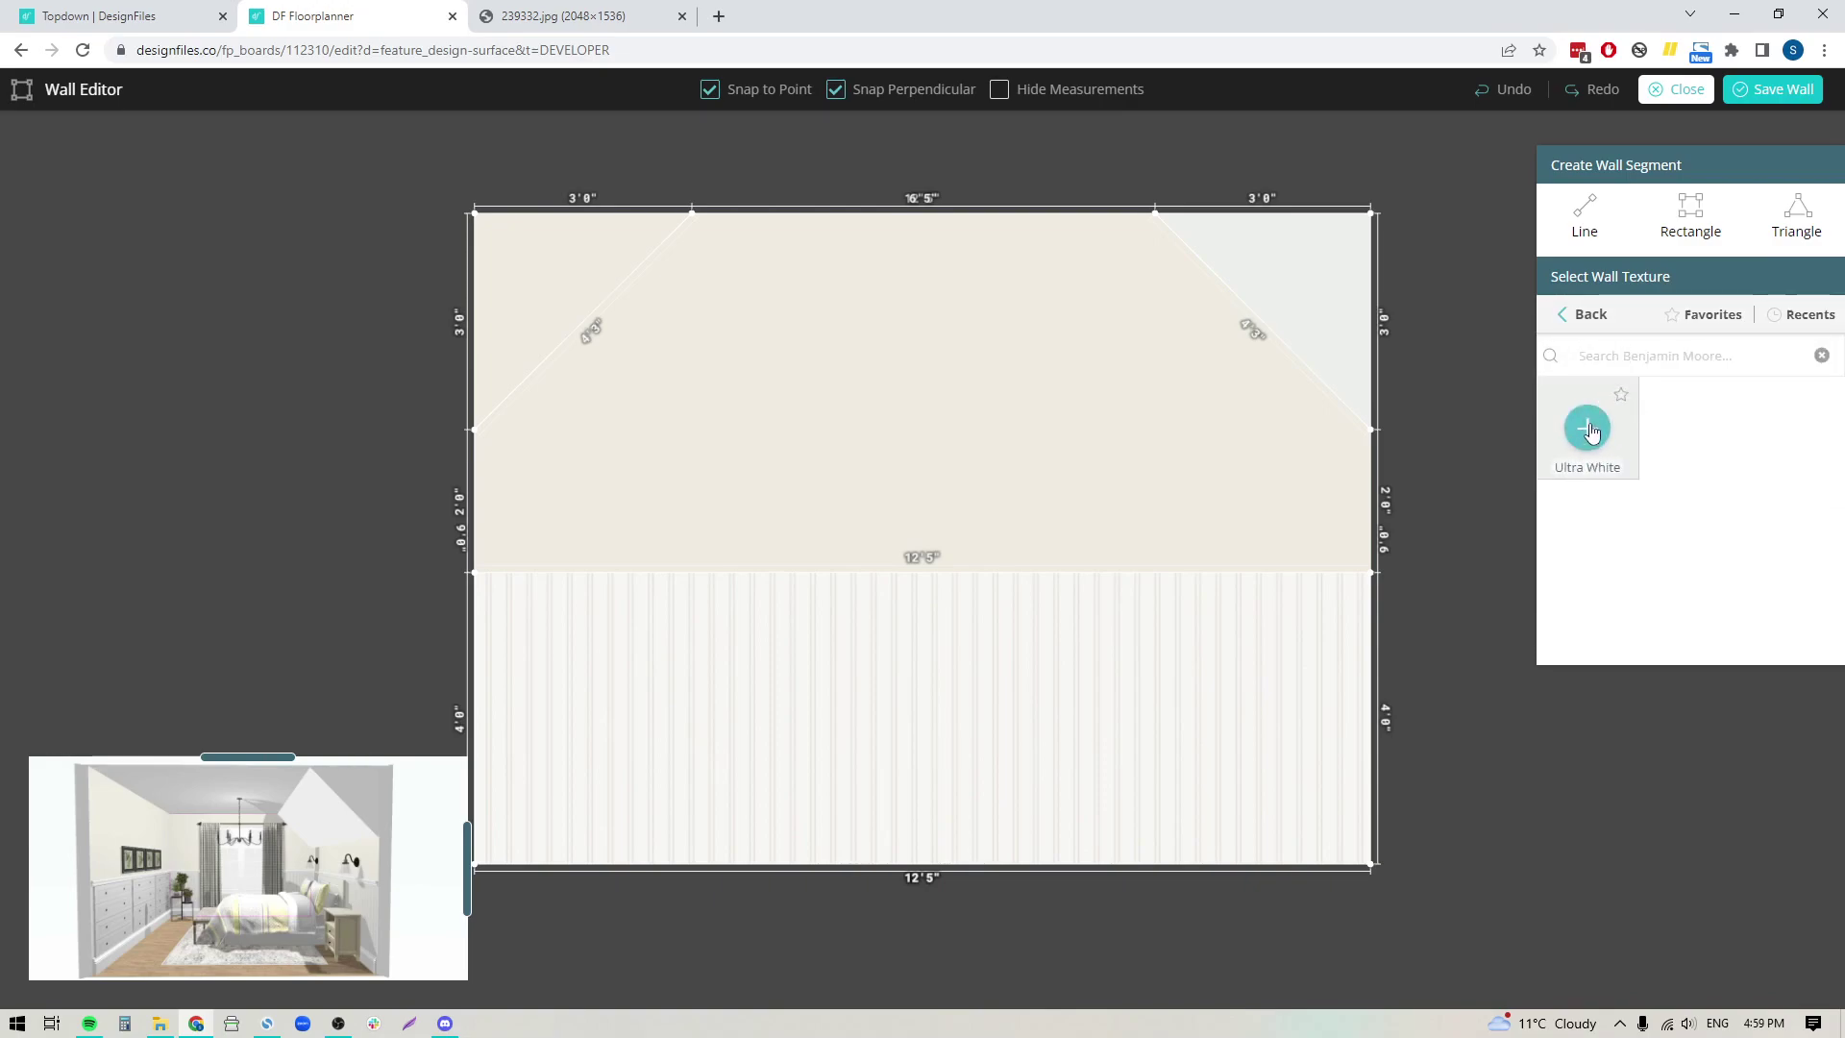
left_click(1590, 429)
left_click(536, 291)
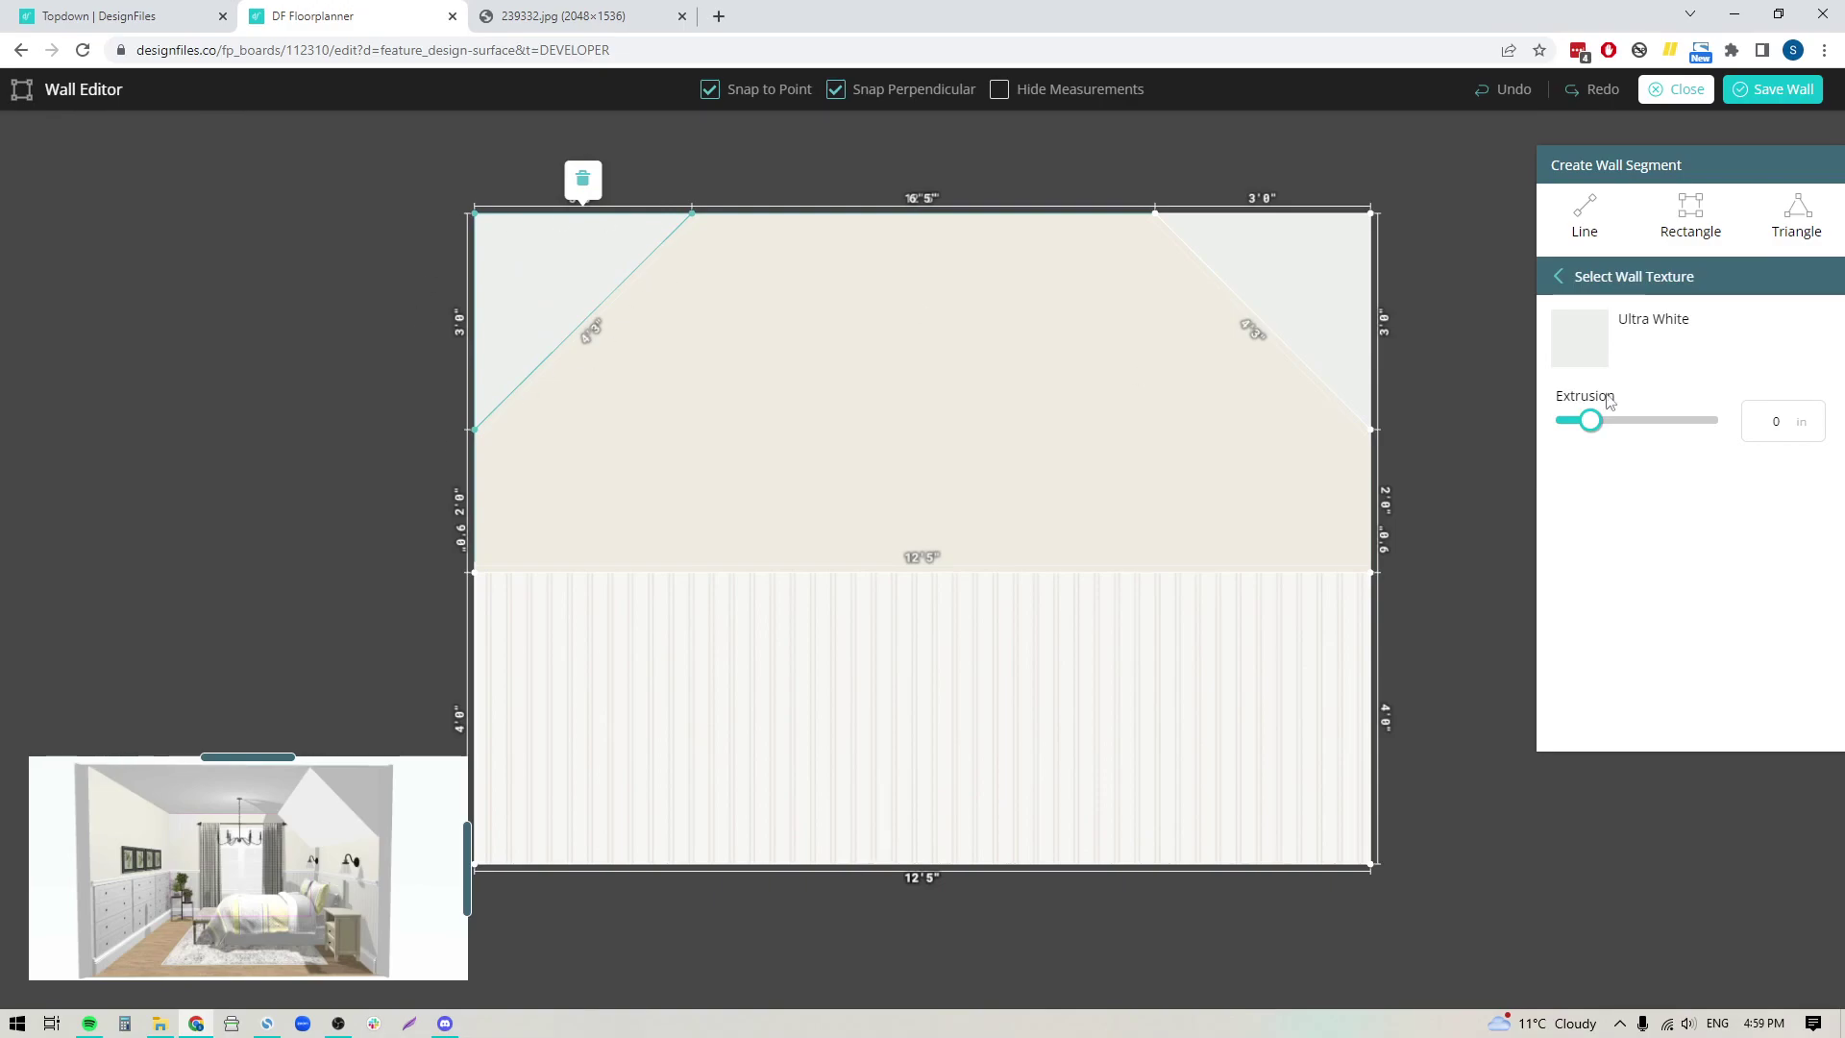
Step: Set the upper-left triangle's extrusion to 144 in and save the wall
double_click(1761, 422)
type("144")
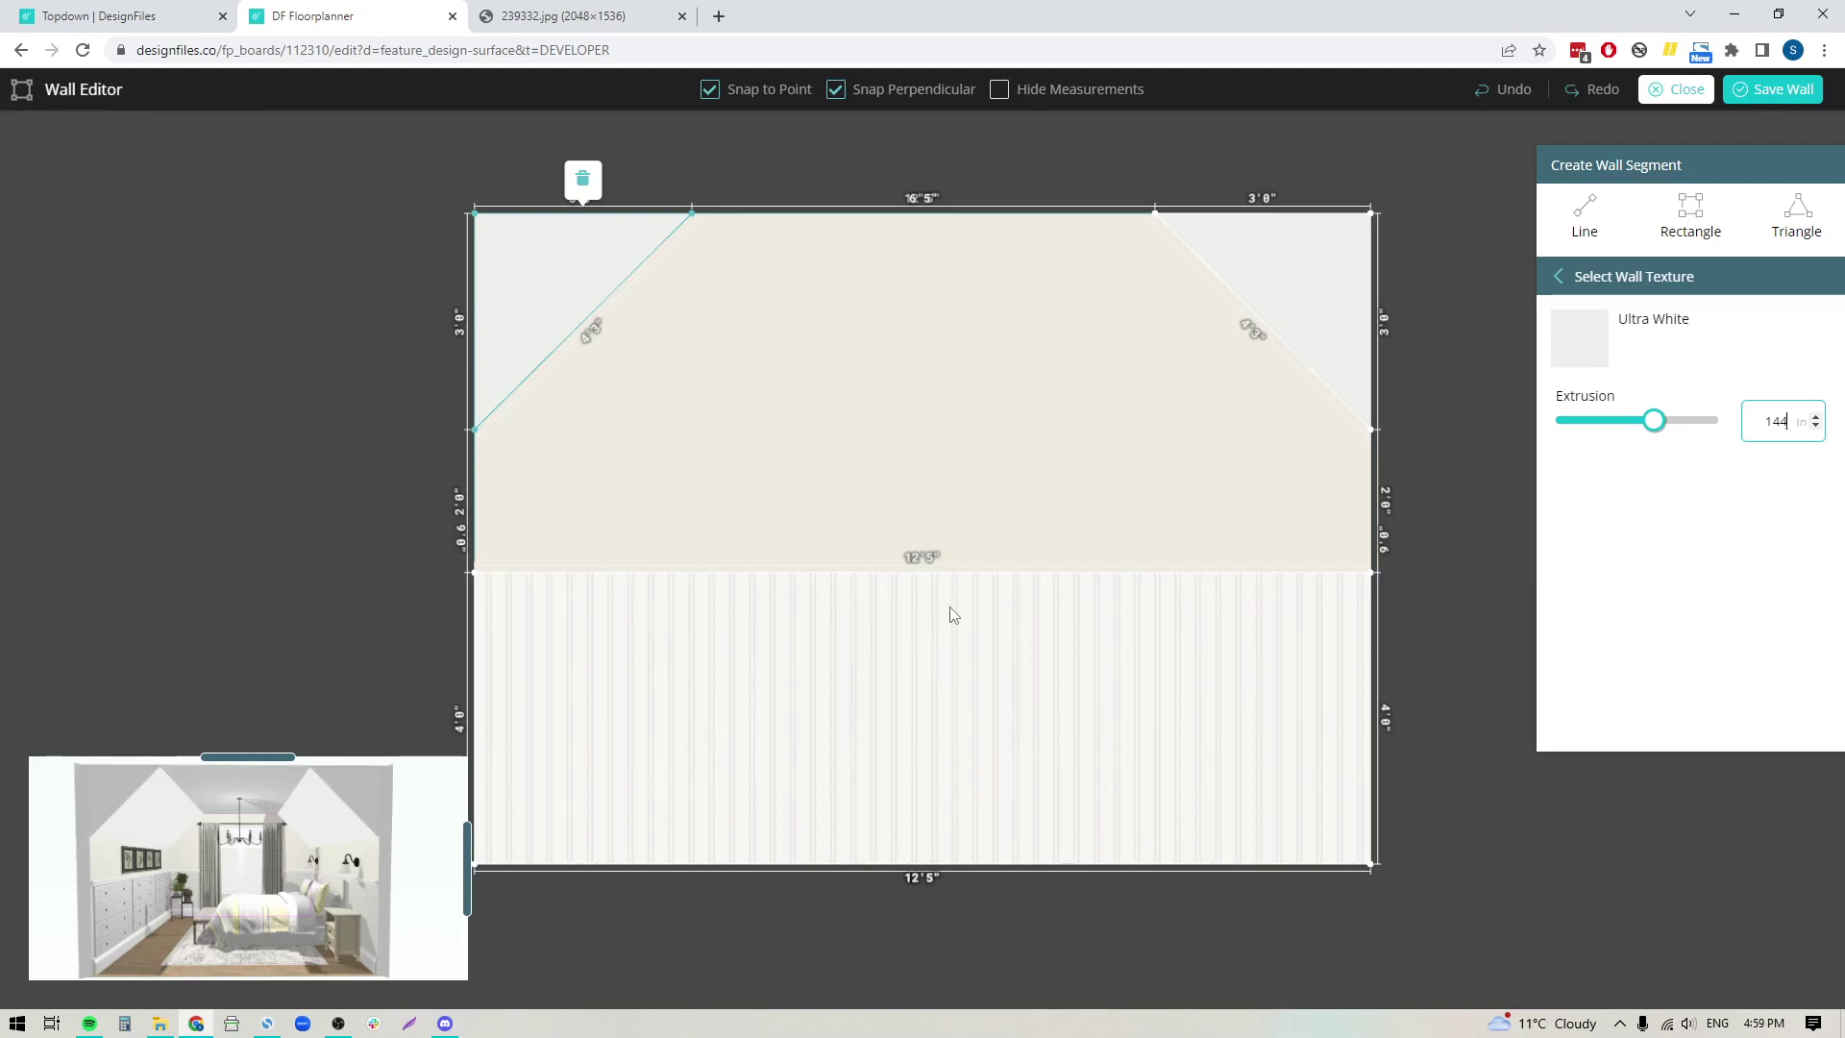
left_click(1785, 91)
left_click(1775, 88)
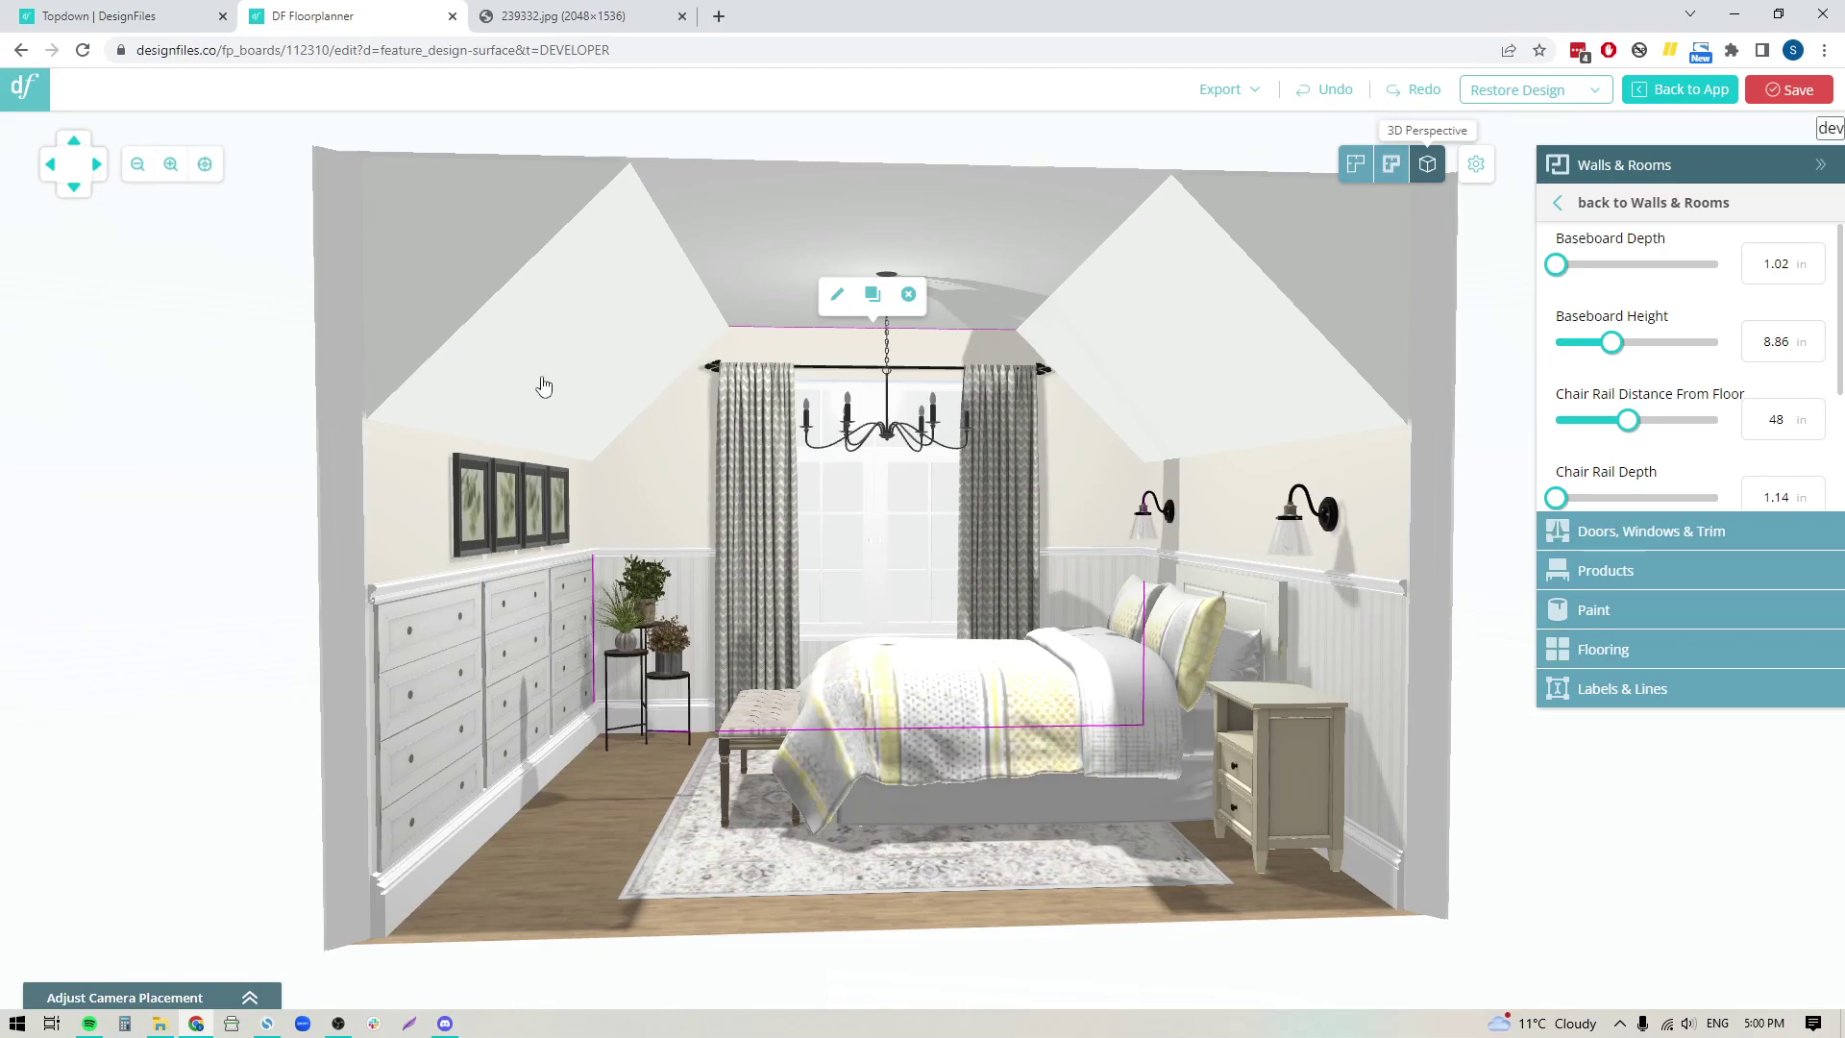
Step: Reopen the window wall to check the upper-left triangle's extrusion, then save the wall again
left_click(843, 296)
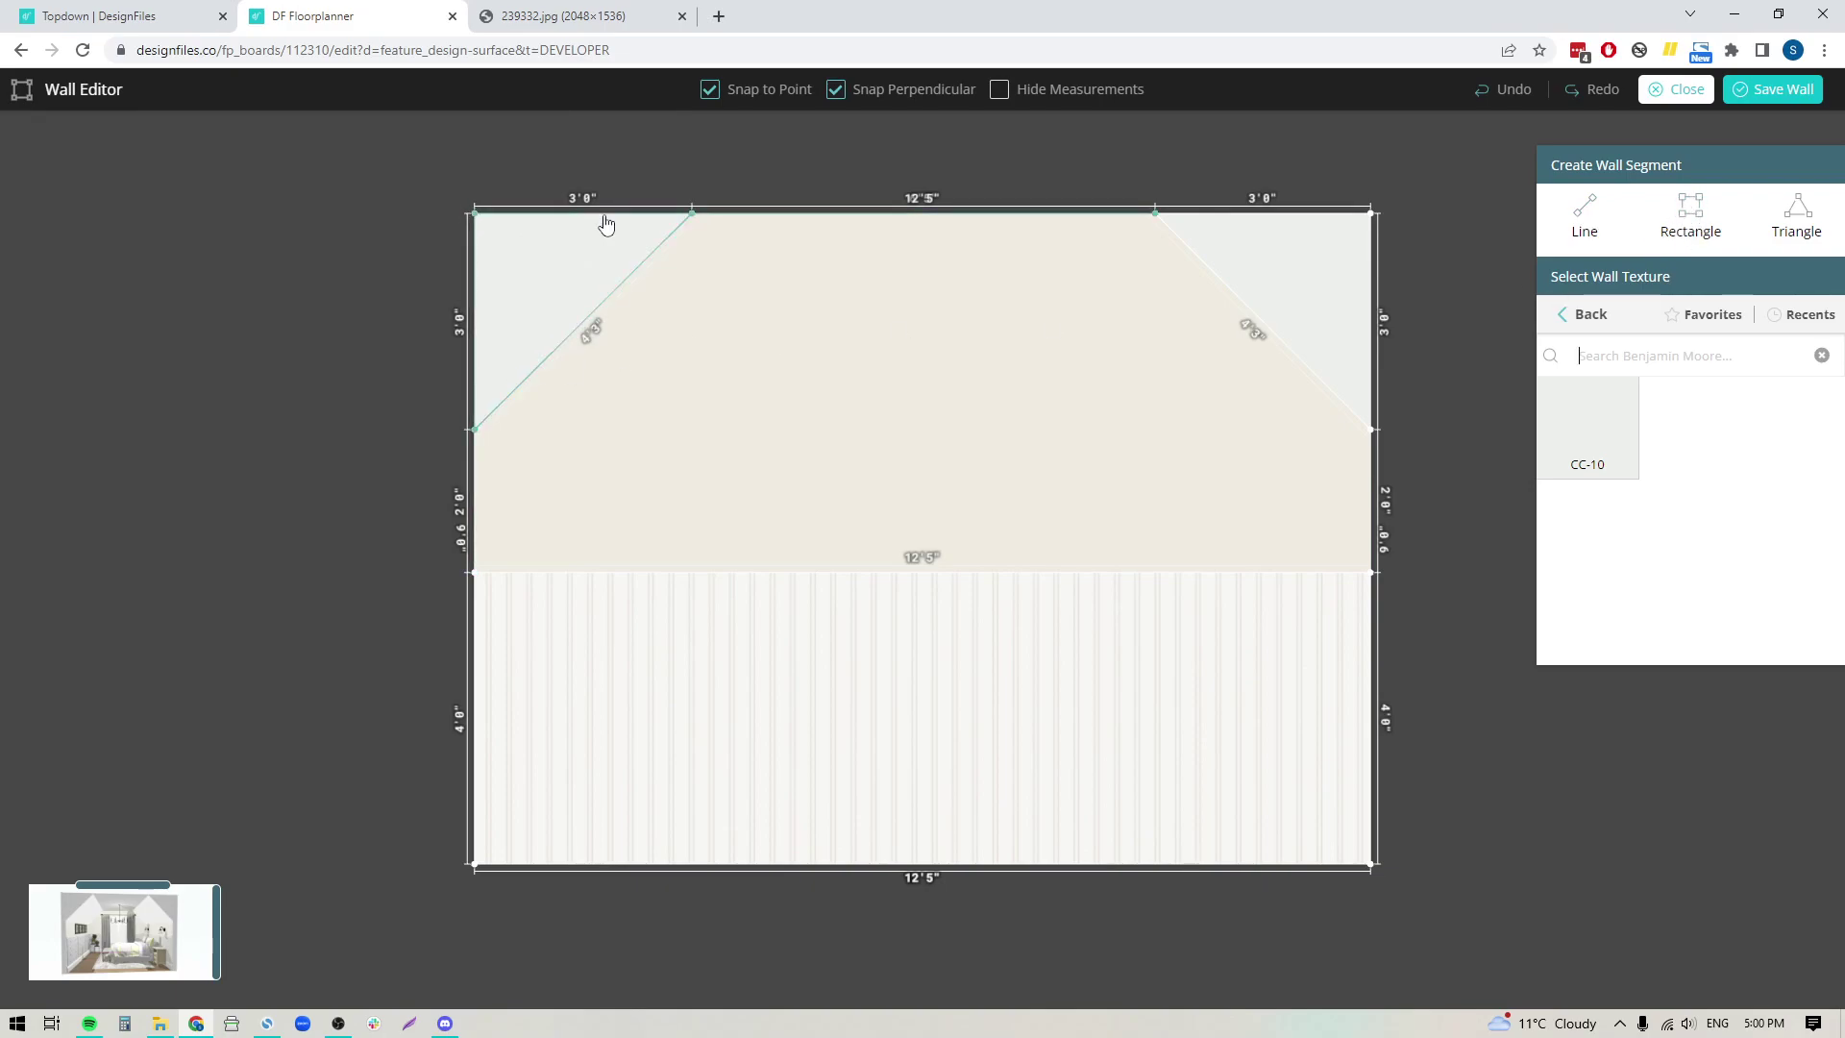
left_click(531, 290)
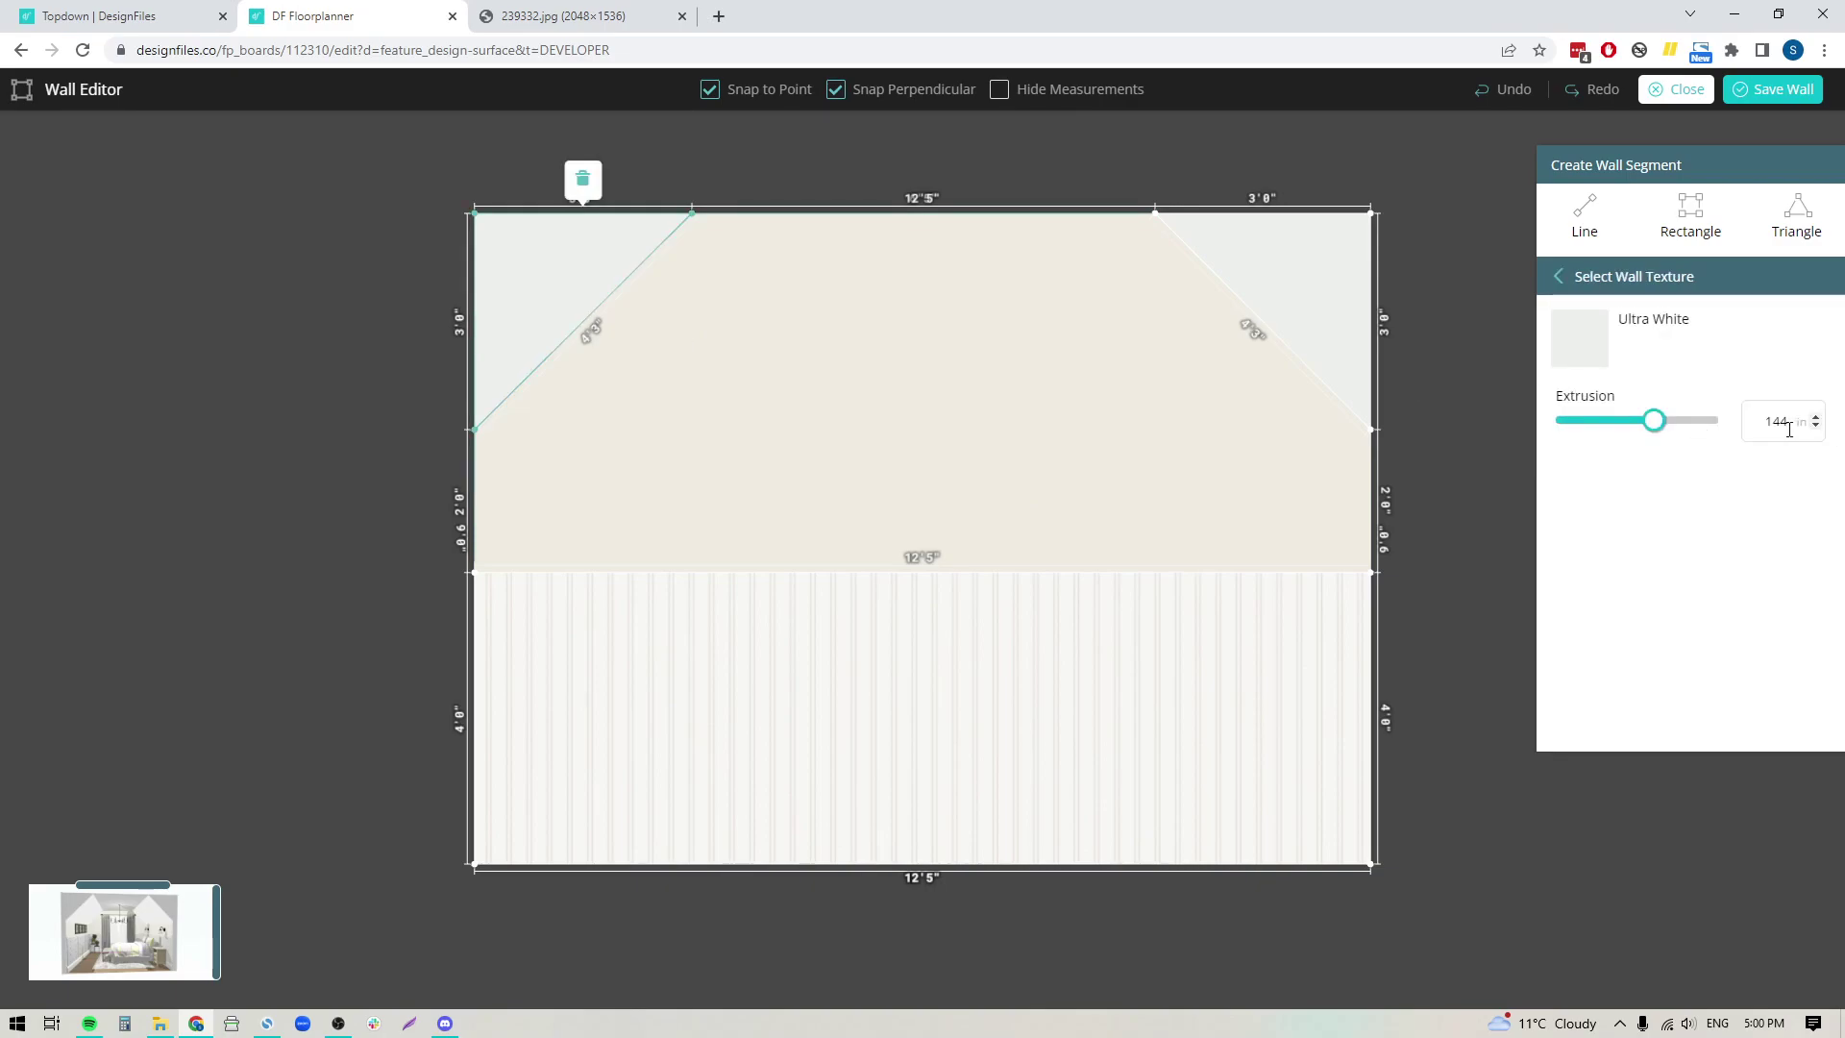
left_click(1758, 96)
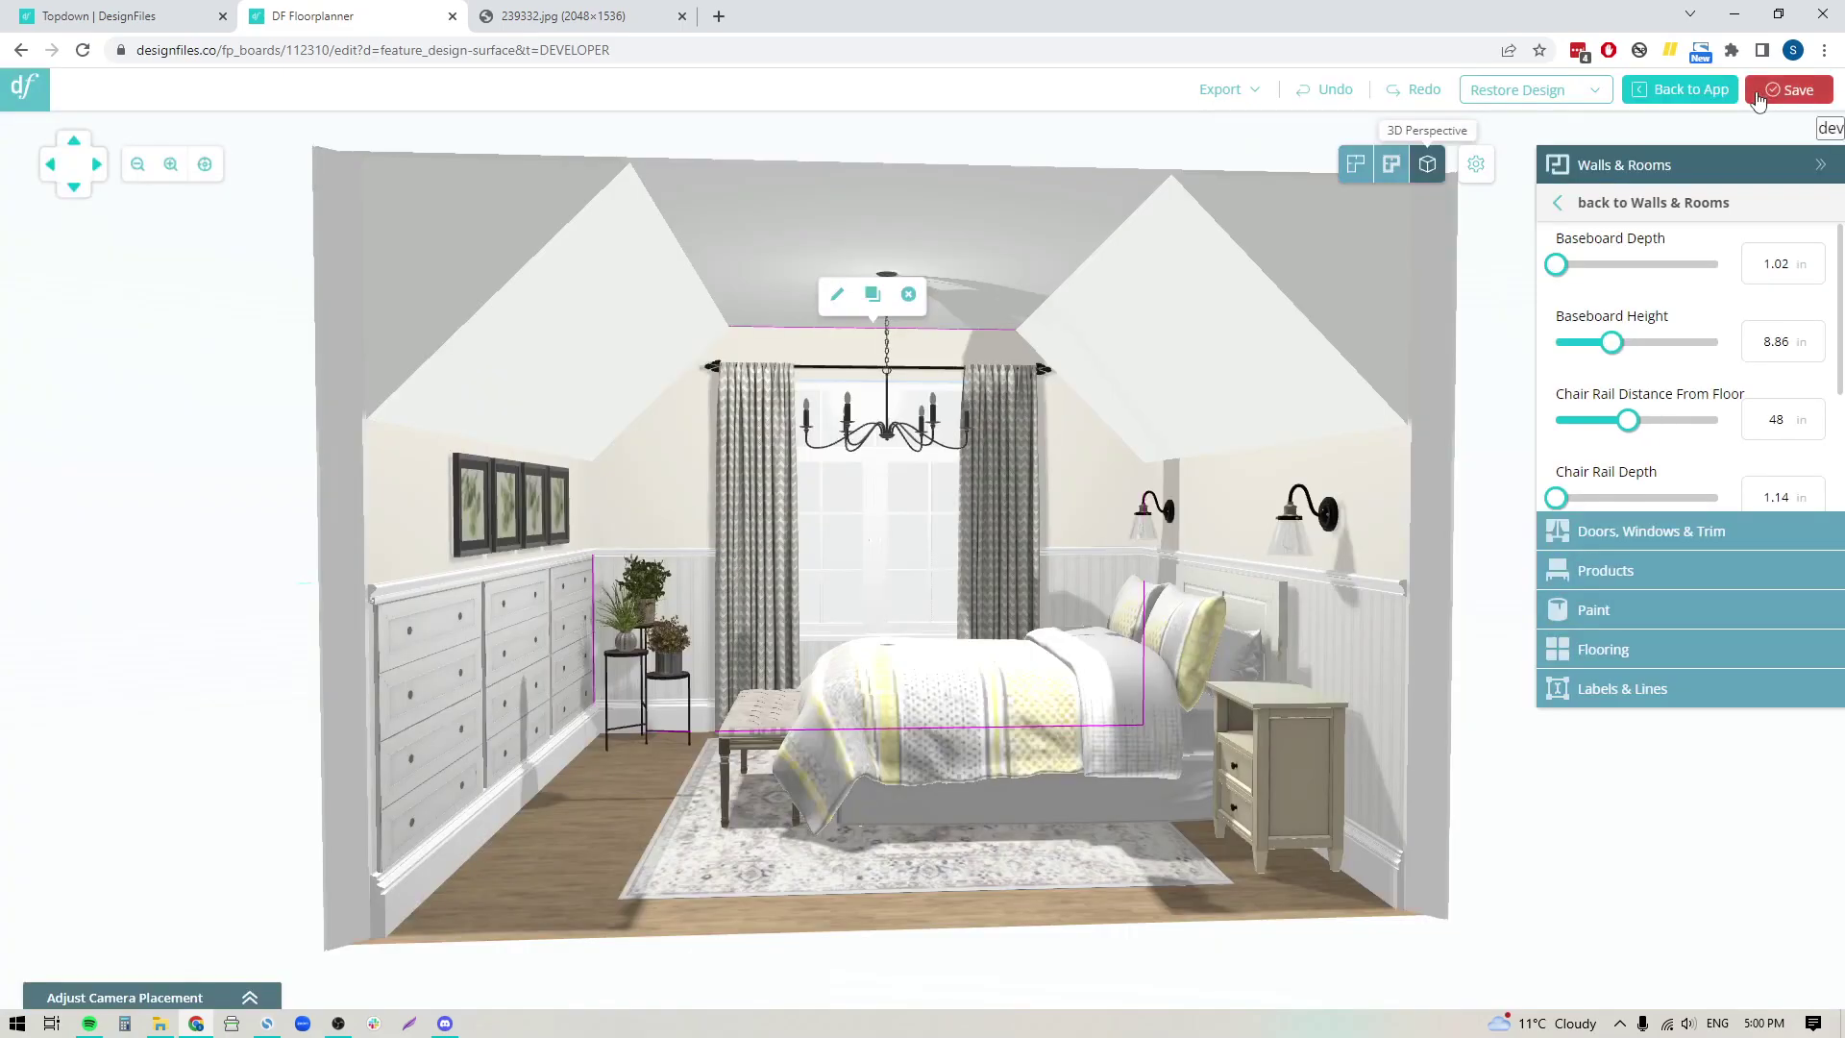